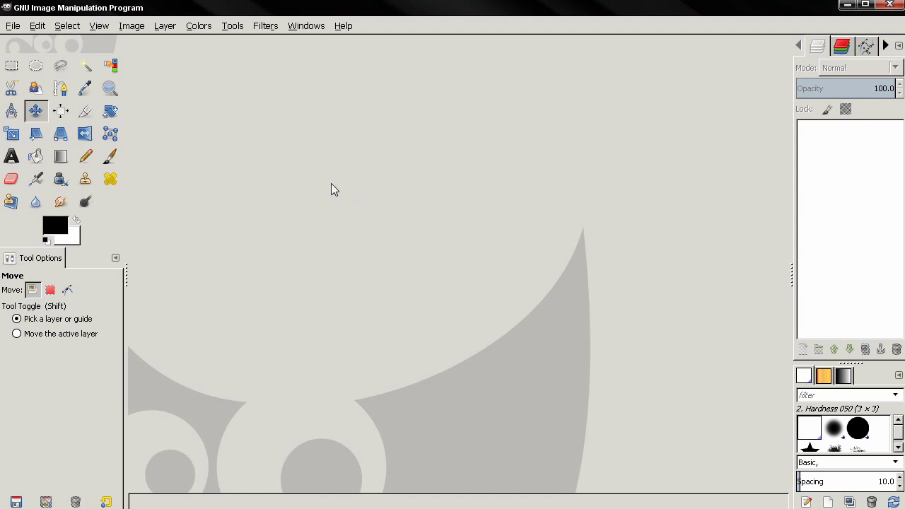
- Create a new 1600 × 900 px image and fill its background with the black foreground color
click(13, 27)
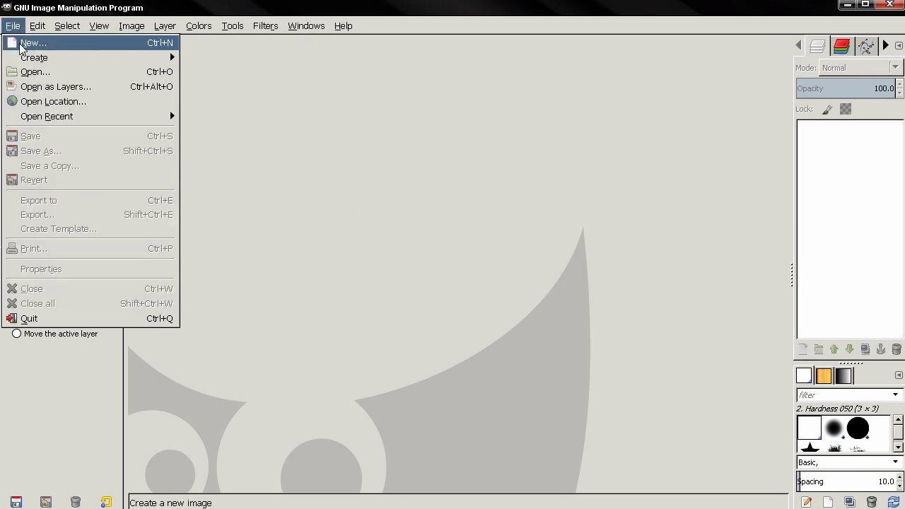
click(28, 40)
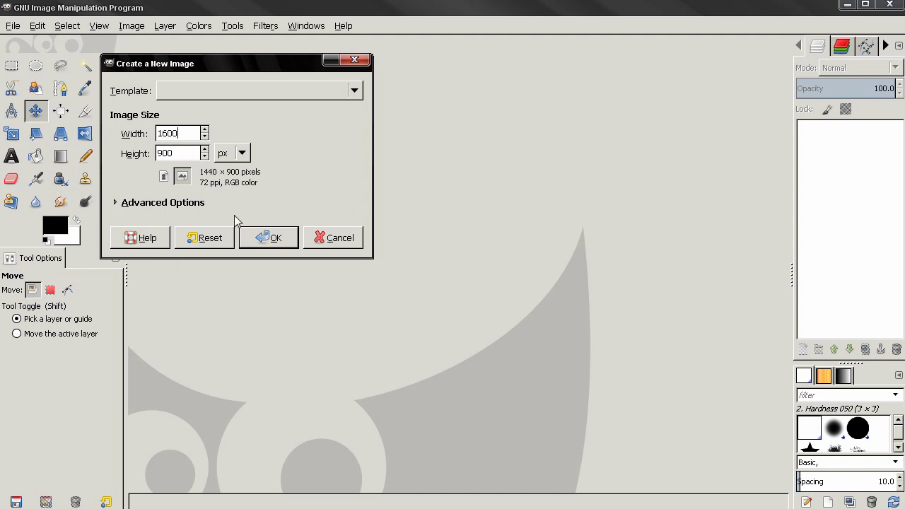
click(253, 236)
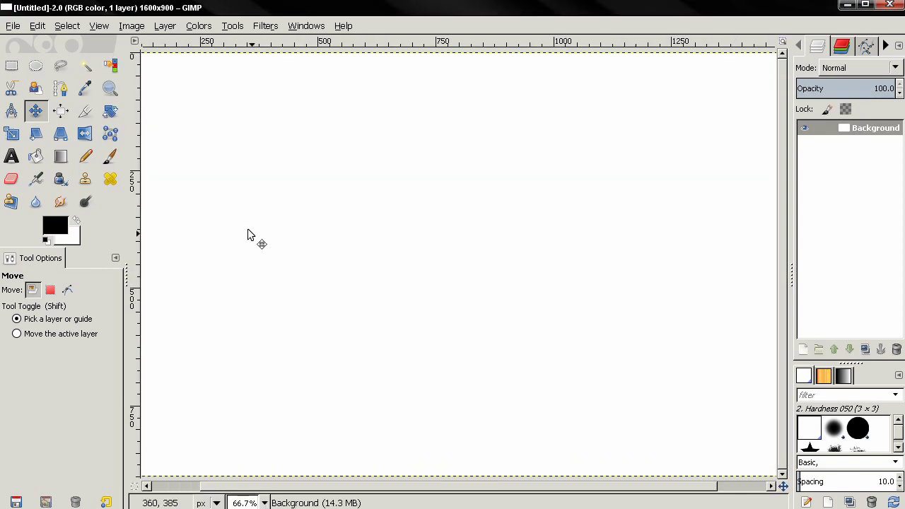
click(36, 26)
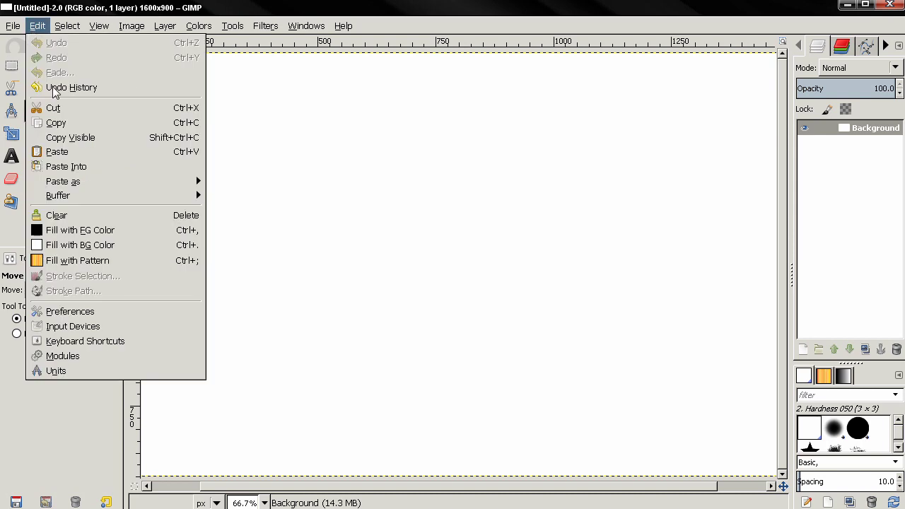
click(80, 229)
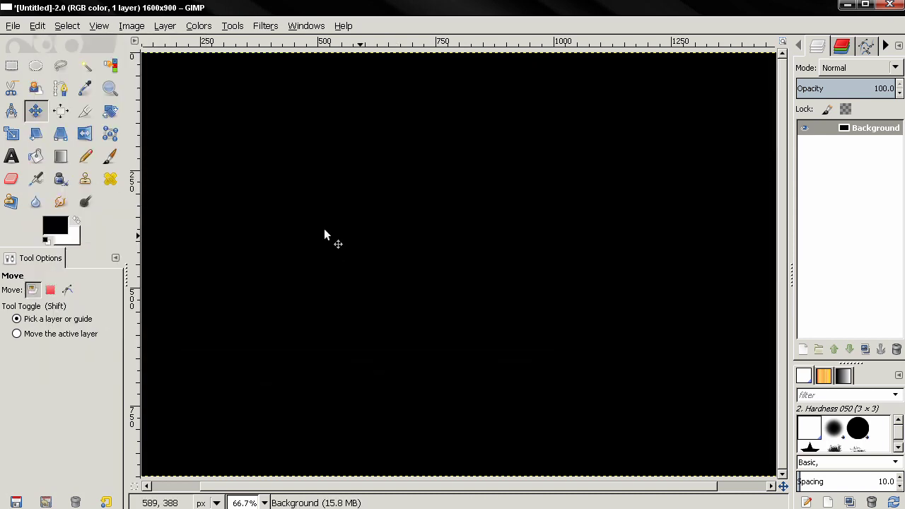
- Add a text layer reading "TEXT EFFECT" near the middle of the black canvas
click(7, 156)
click(355, 231)
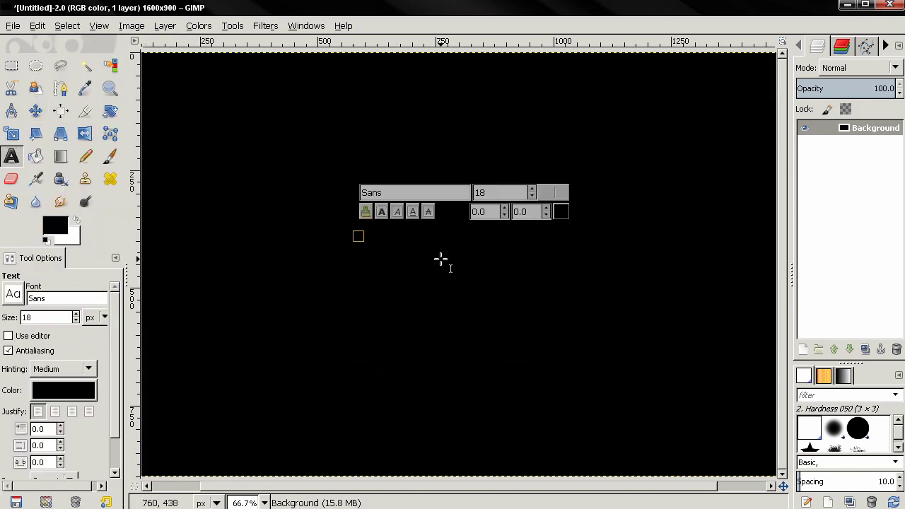
text(TEXT EF)
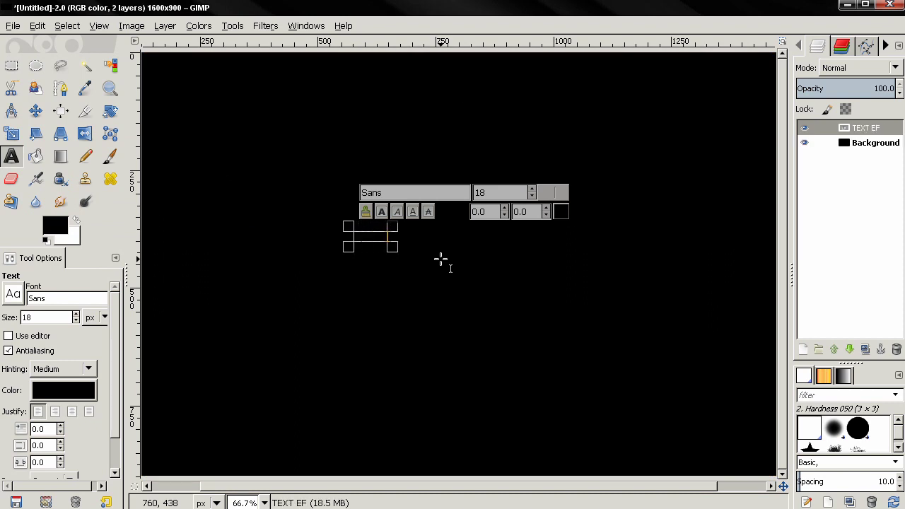
text(FECT)
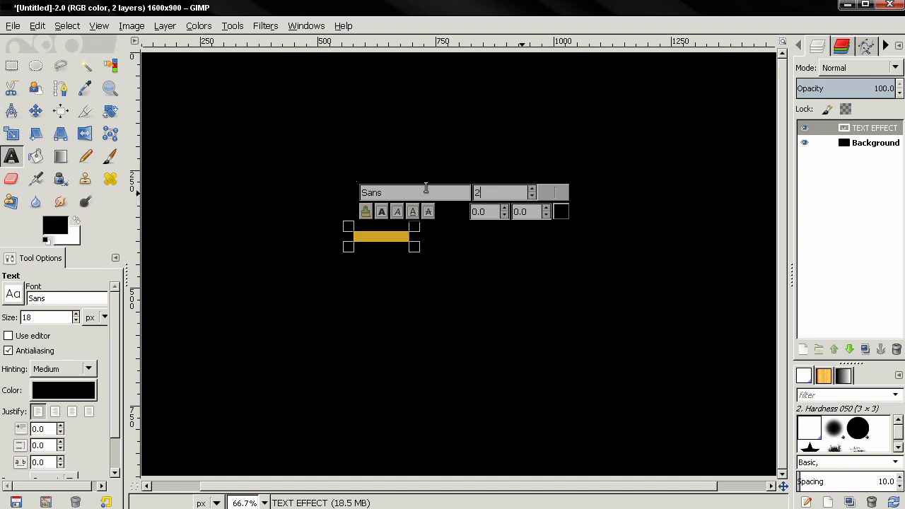
- Format the whole "TEXT EFFECT" text as bold, size 200, in white
text(200)
key(Return)
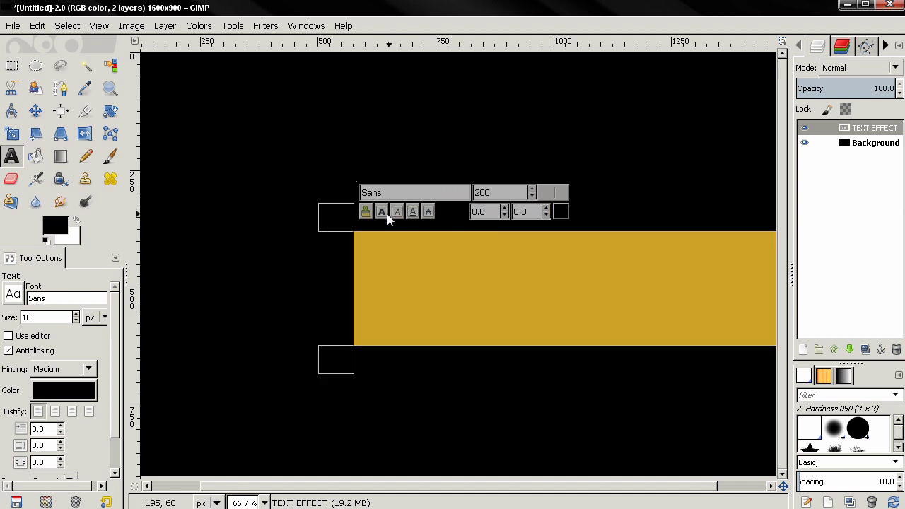
click(560, 212)
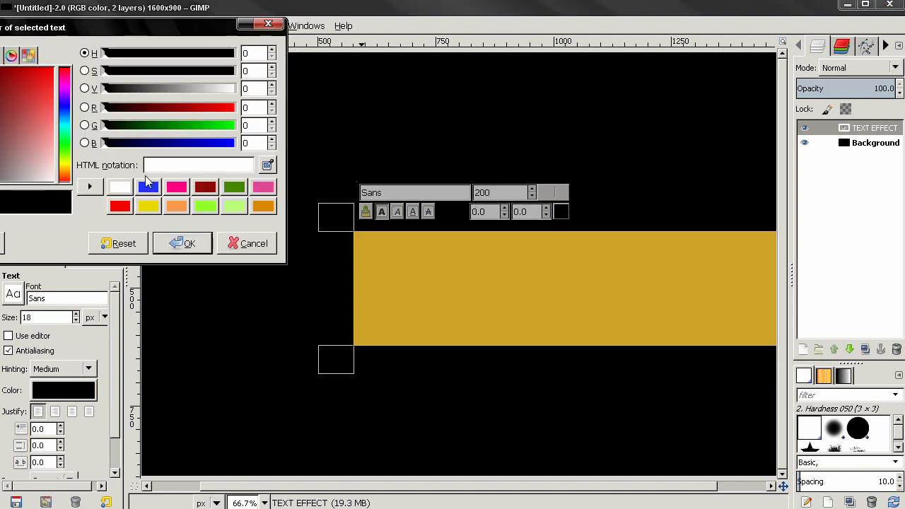
click(131, 185)
click(177, 234)
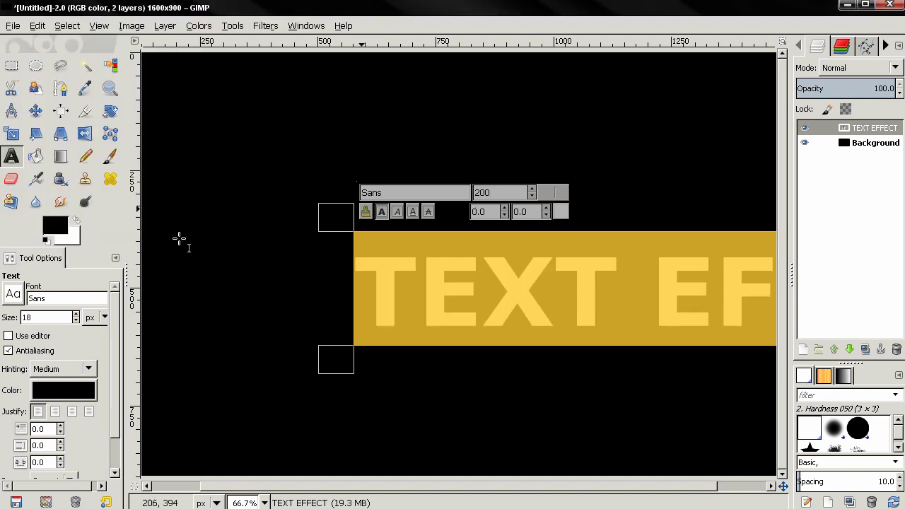
- Move the text layer so that the full wording sits centered on the canvas
click(36, 111)
drag(461, 293, 262, 281)
key(minus)
drag(369, 273, 331, 276)
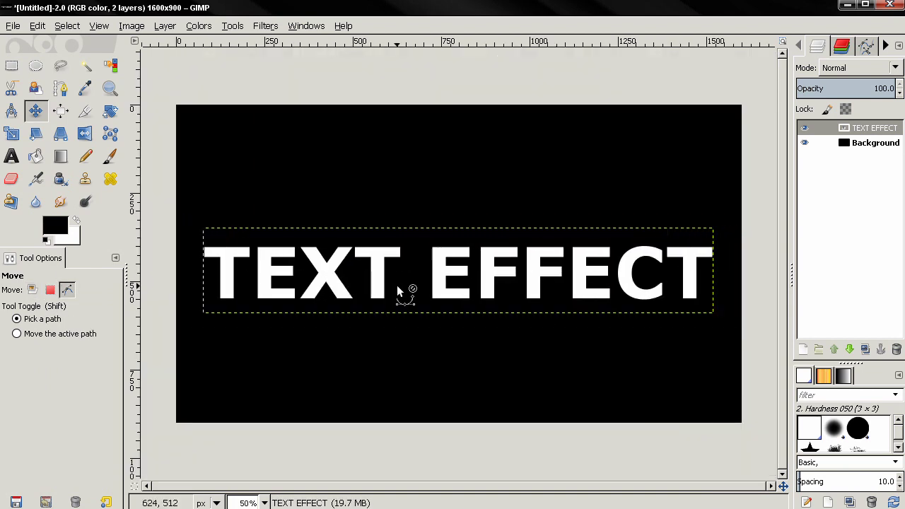
scroll(397, 285, up, 1)
scroll(383, 288, down, 1)
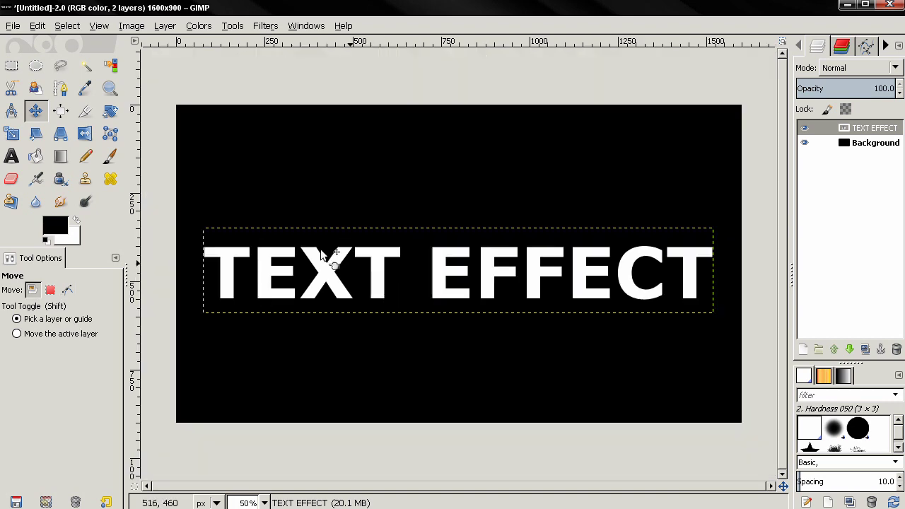
- Enlarge the text layer to the image size and turn its alpha into a selection of the letters
click(110, 88)
drag(513, 312, 723, 337)
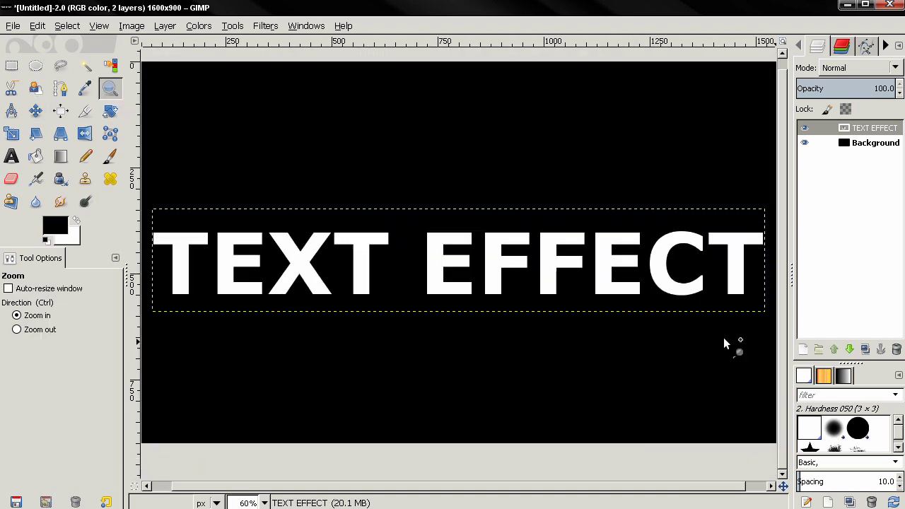
click(169, 26)
click(207, 280)
right_click(848, 135)
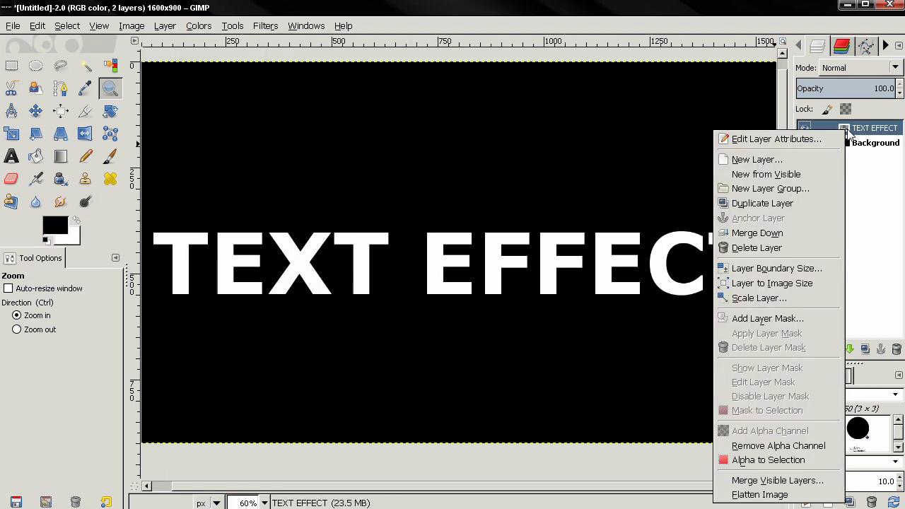
click(752, 460)
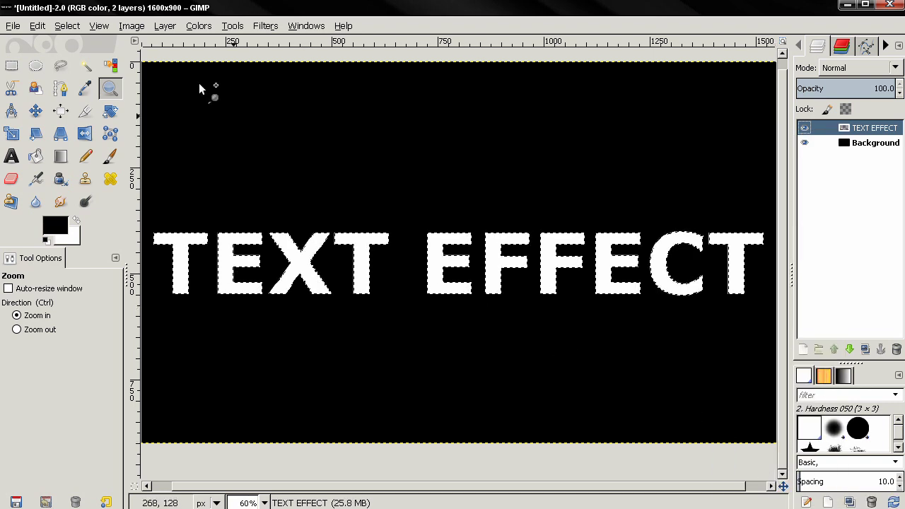
- Convert the letter selection into a 3 px border selection
click(67, 26)
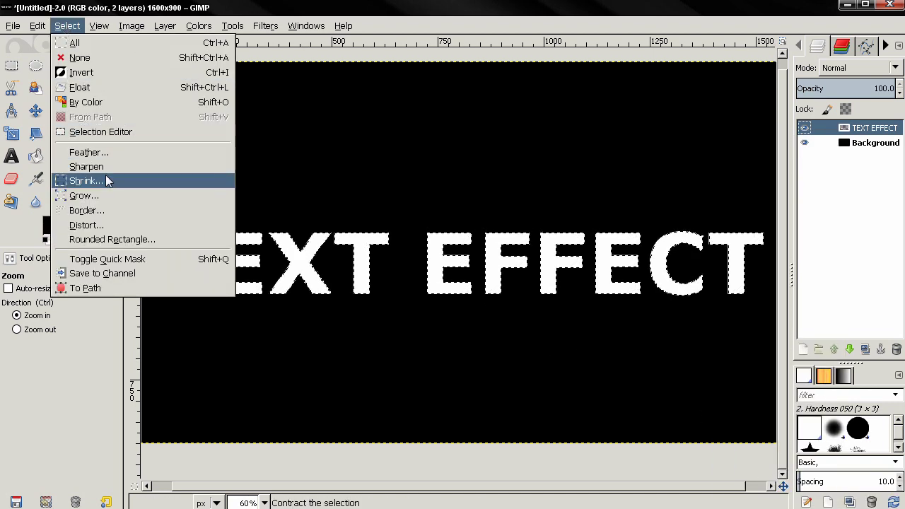
click(103, 211)
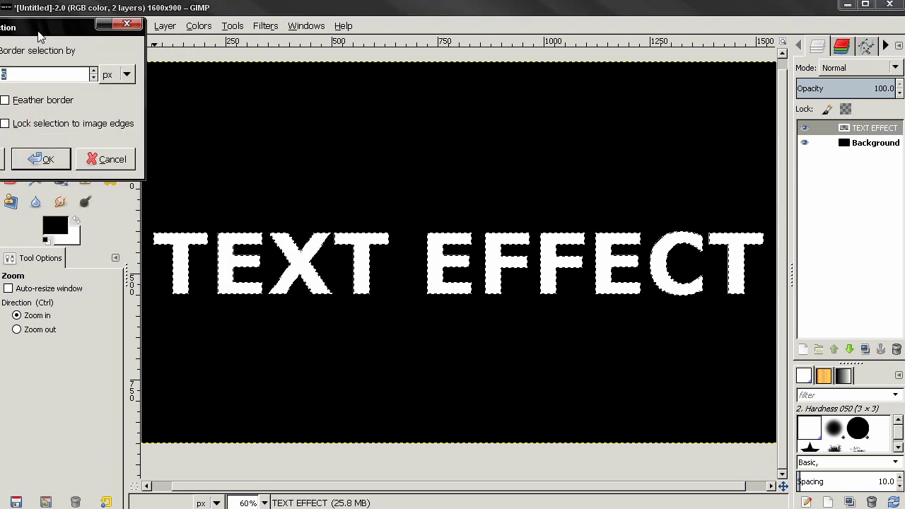
drag(40, 36, 116, 50)
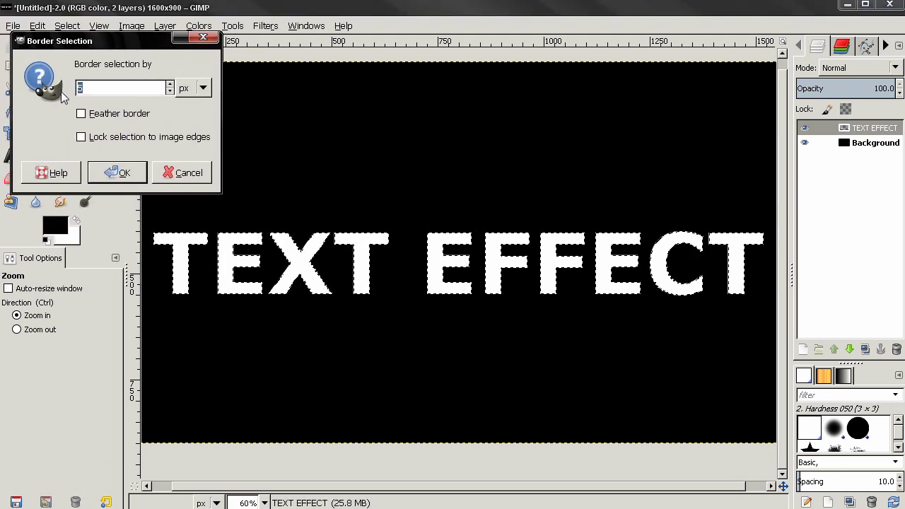
text(3)
click(118, 173)
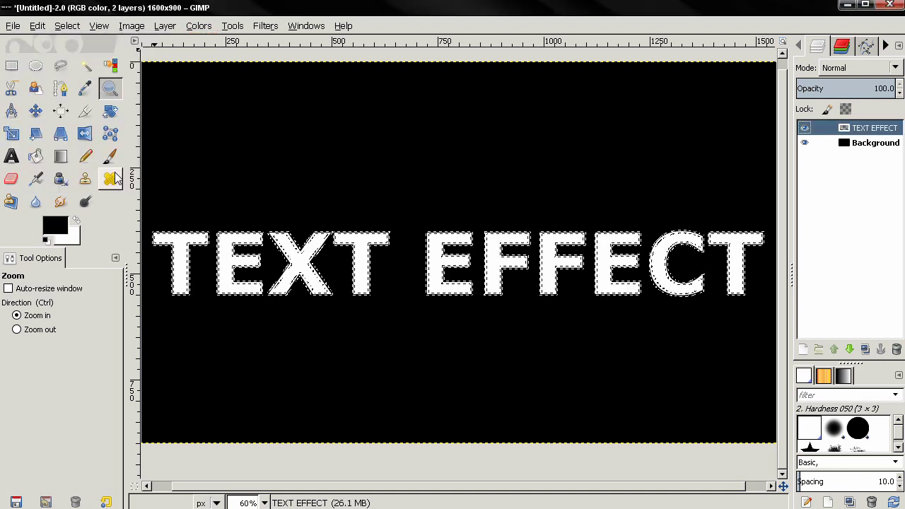
- Invert the border selection and feather it by 2 px
click(69, 25)
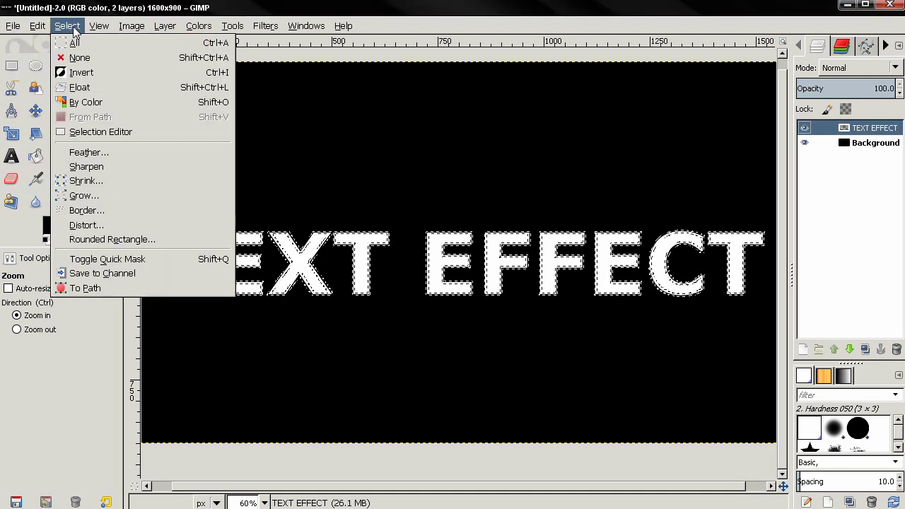
click(80, 72)
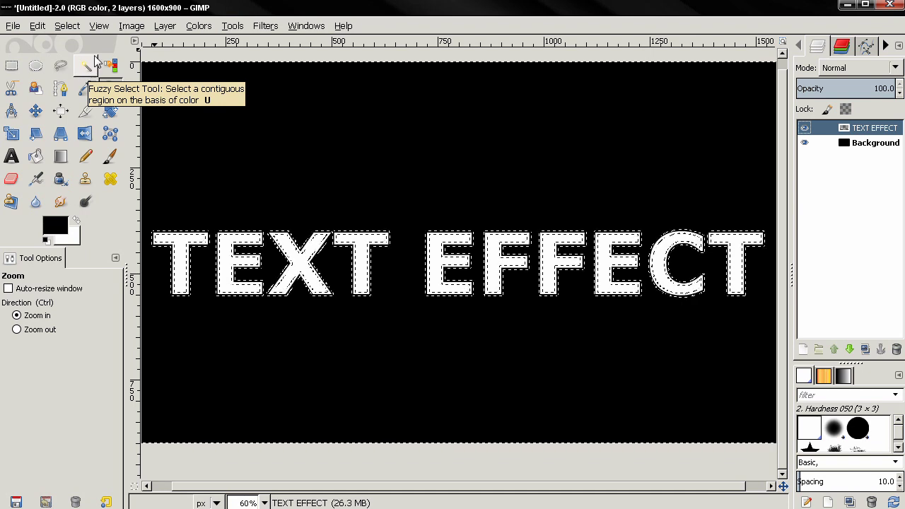
click(69, 26)
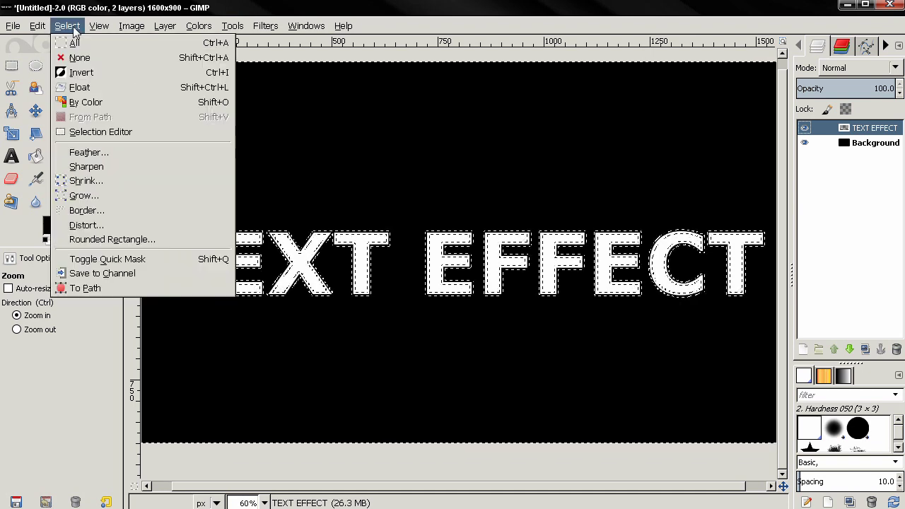
click(85, 152)
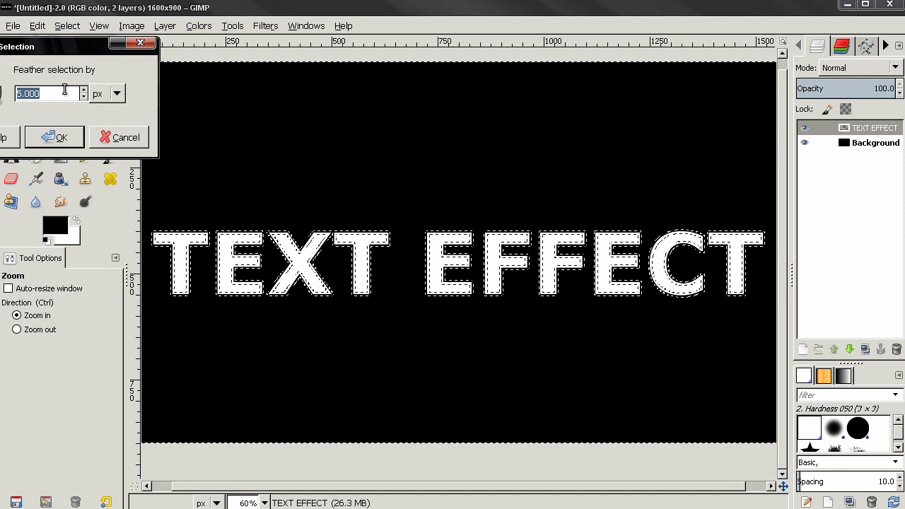
click(84, 98)
click(83, 97)
click(84, 98)
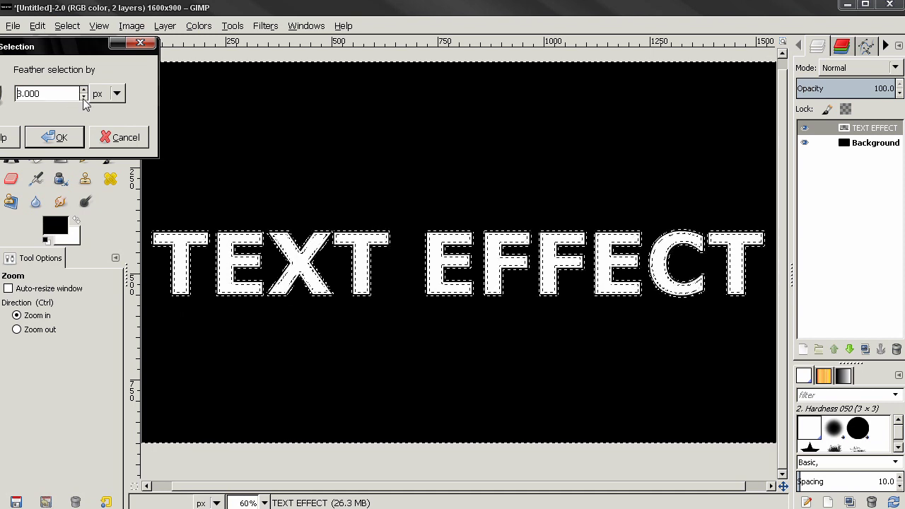
click(62, 138)
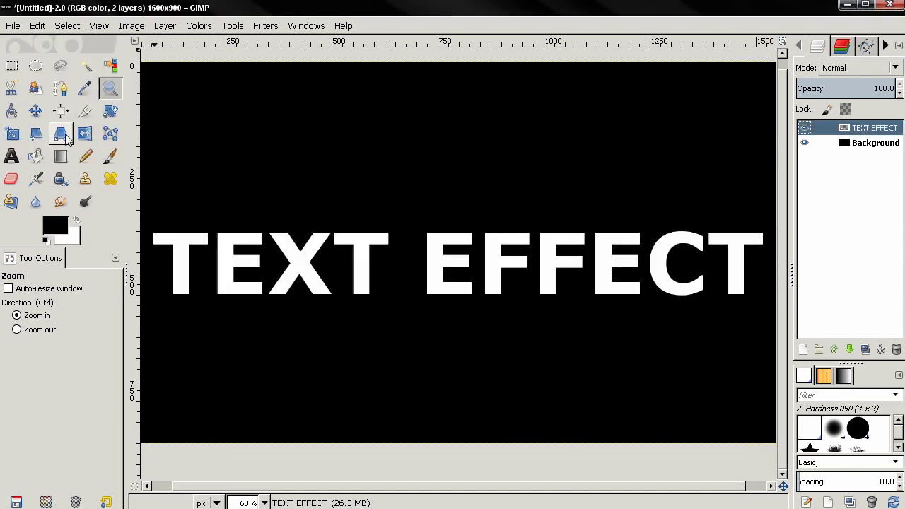
- Erase the letter interiors with a Hardness 075 Eraser at size 350.30, and invert the selection back to the outlines
click(10, 179)
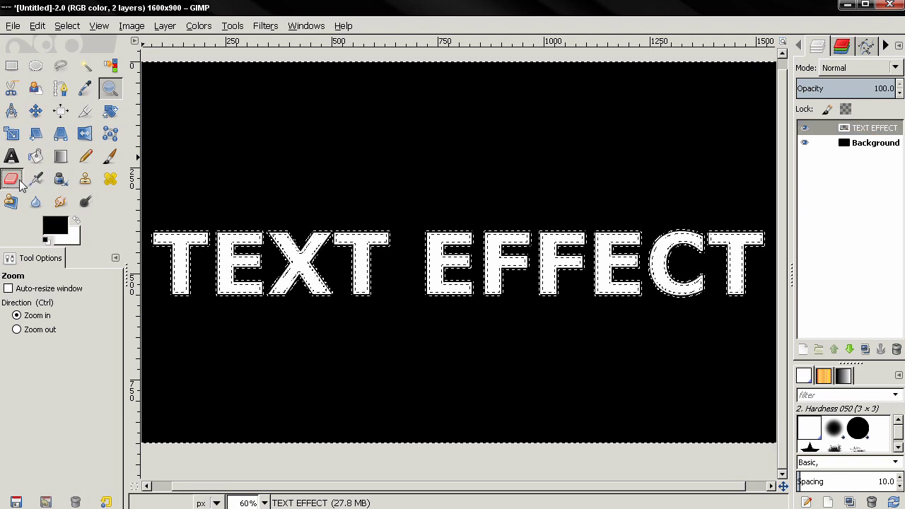
drag(48, 364, 272, 382)
click(834, 429)
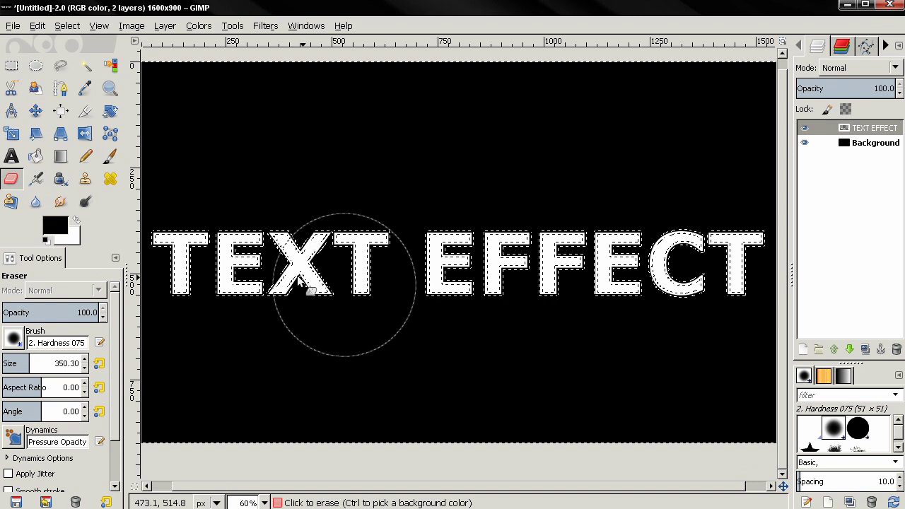
mouse_move(212, 258)
mouse_down()
mouse_move(176, 255)
mouse_move(260, 234)
mouse_move(271, 308)
mouse_move(364, 228)
mouse_move(380, 285)
mouse_move(416, 300)
mouse_move(514, 220)
mouse_move(551, 291)
mouse_move(509, 302)
mouse_move(201, 260)
mouse_move(667, 262)
mouse_move(708, 260)
mouse_move(717, 238)
mouse_move(727, 300)
mouse_move(749, 224)
mouse_move(643, 272)
mouse_move(511, 287)
mouse_up()
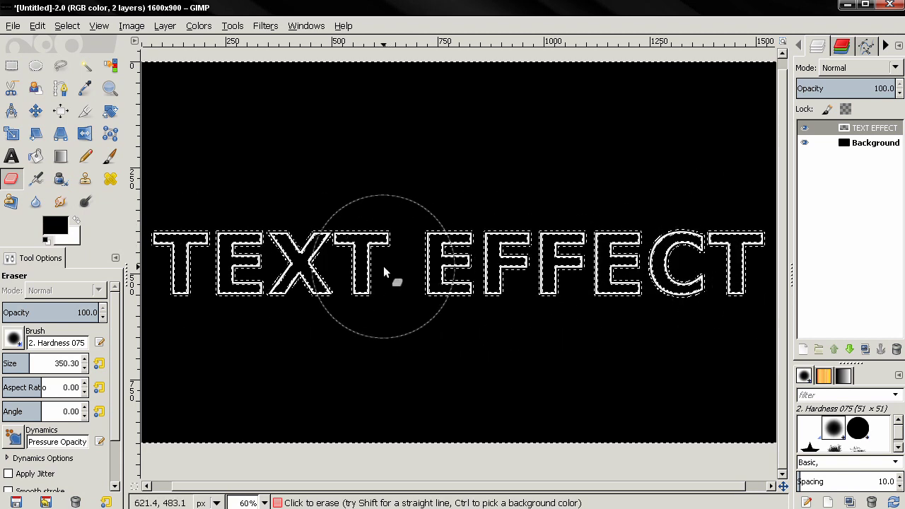
click(66, 26)
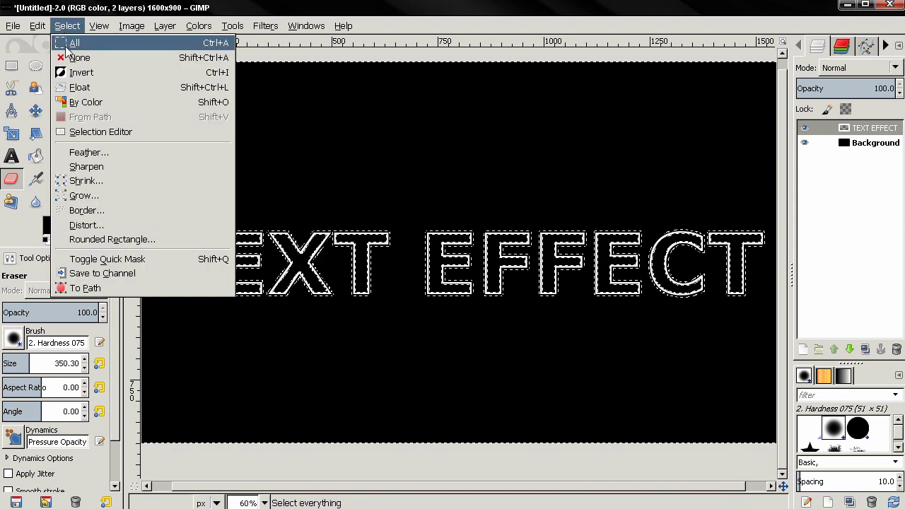
click(79, 73)
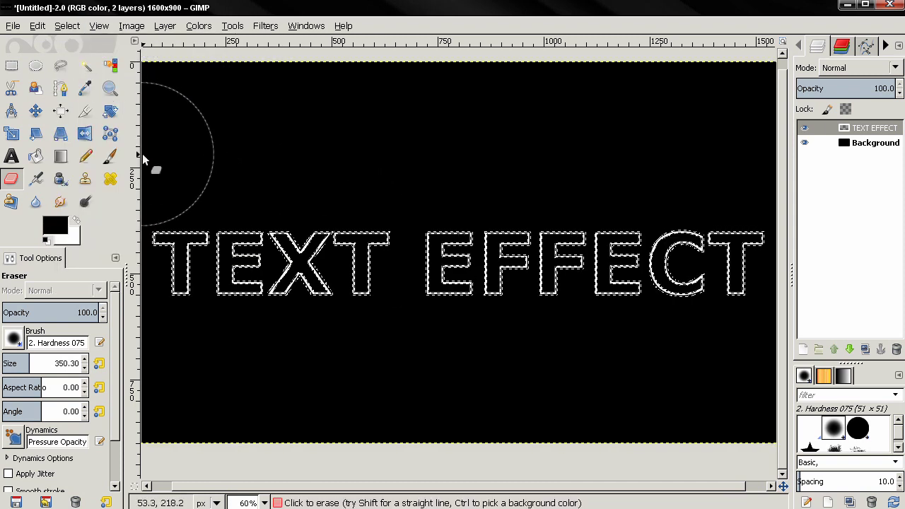
- Paint the outlines of the first T and E yellow (fff000) using the Paintbrush with the Hardness 025 brush
click(110, 155)
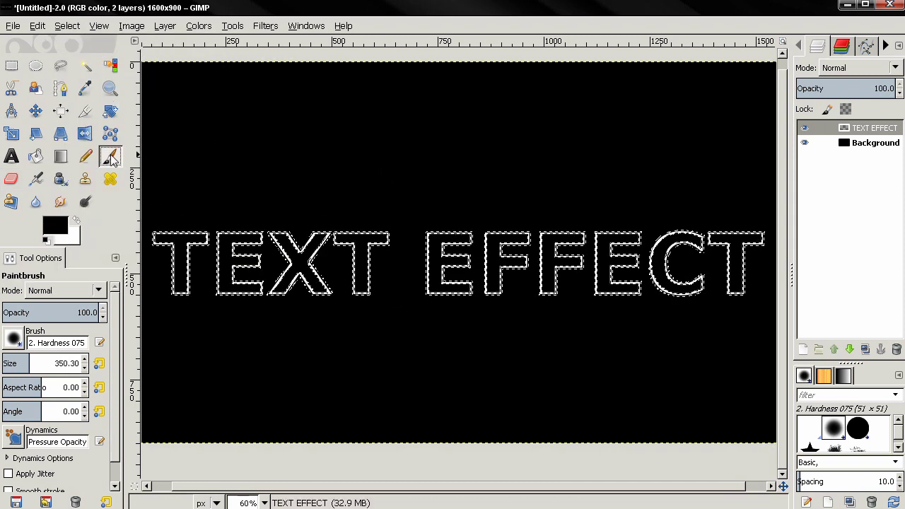
click(63, 227)
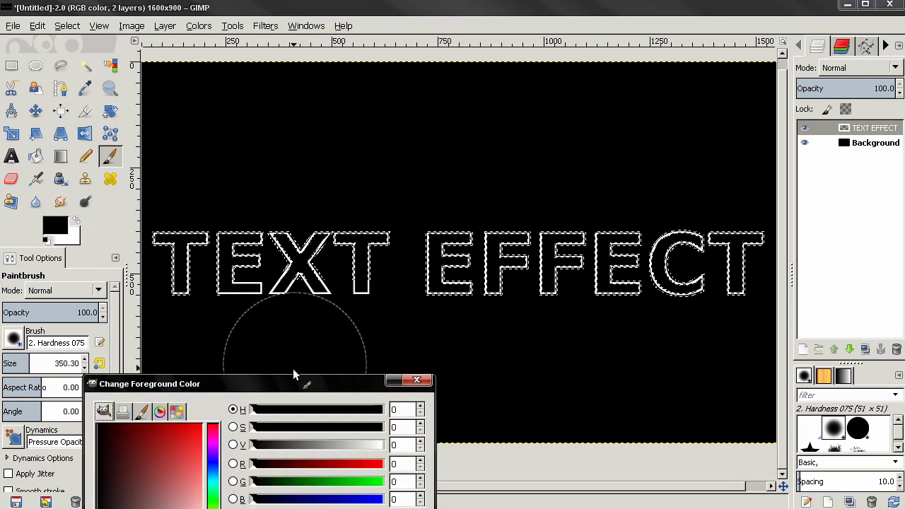
drag(288, 386, 562, 146)
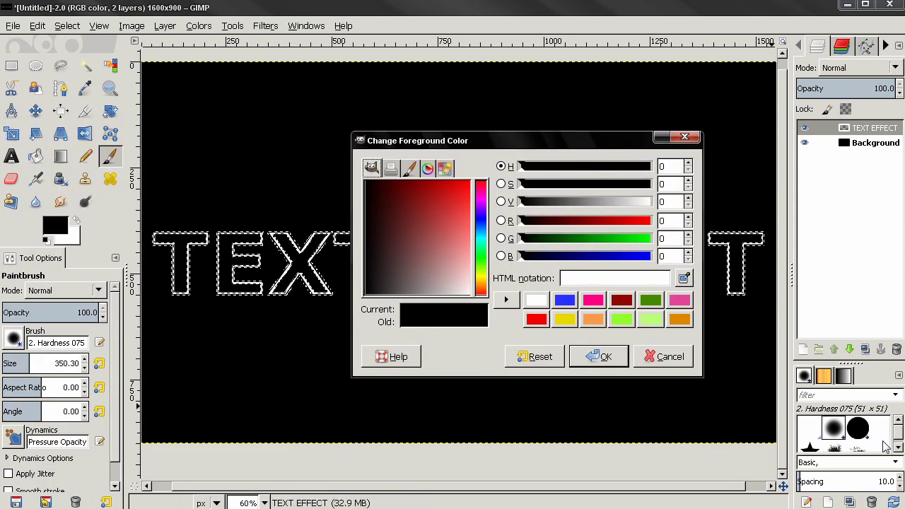
drag(900, 436, 900, 429)
click(860, 435)
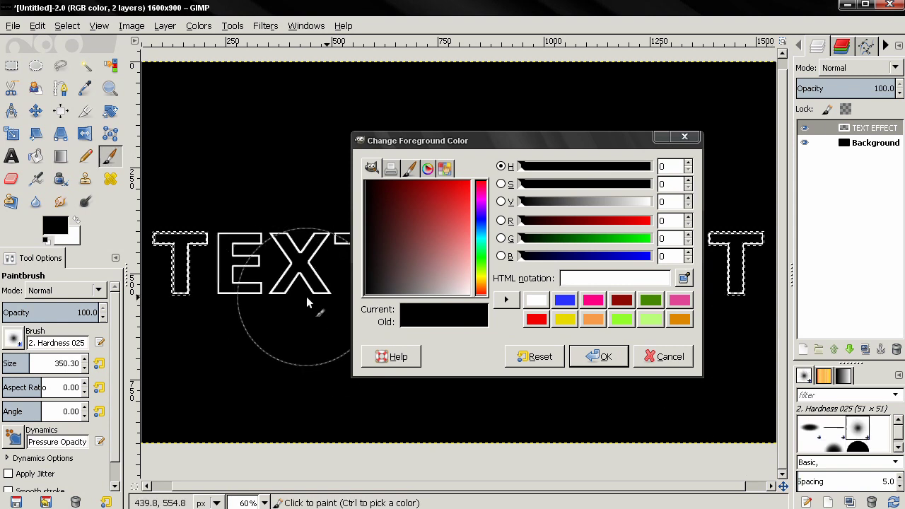
click(565, 319)
drag(451, 222, 479, 183)
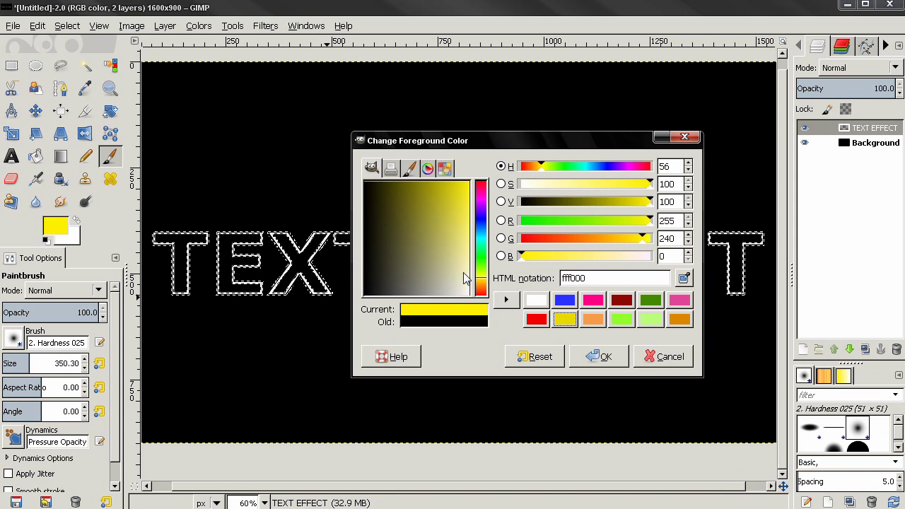
mouse_move(201, 261)
mouse_down()
mouse_move(169, 282)
mouse_move(204, 284)
mouse_move(215, 244)
mouse_move(191, 290)
mouse_move(175, 258)
mouse_move(178, 238)
mouse_move(161, 270)
mouse_up()
- Set the foreground color to cyan (00fff0) and paint the outlines around the X and its neighboring letter edges
drag(511, 141, 582, 125)
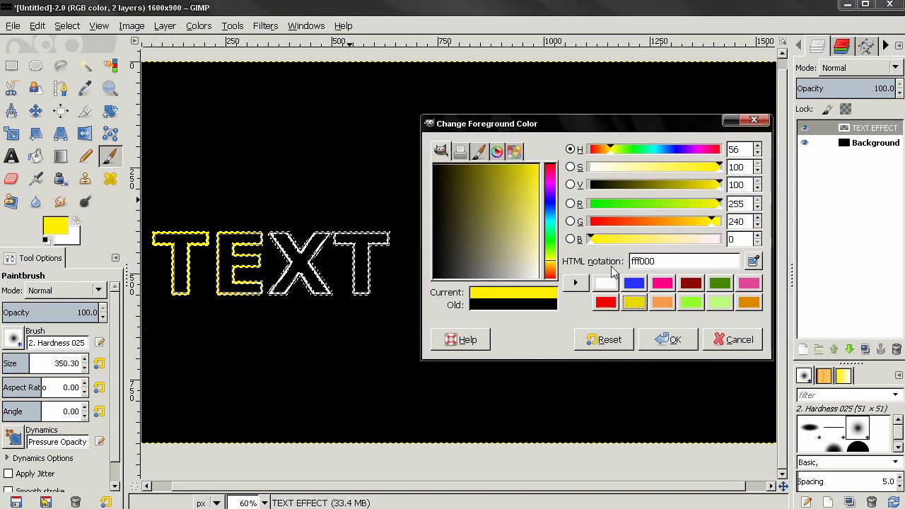
click(550, 223)
drag(523, 204, 551, 164)
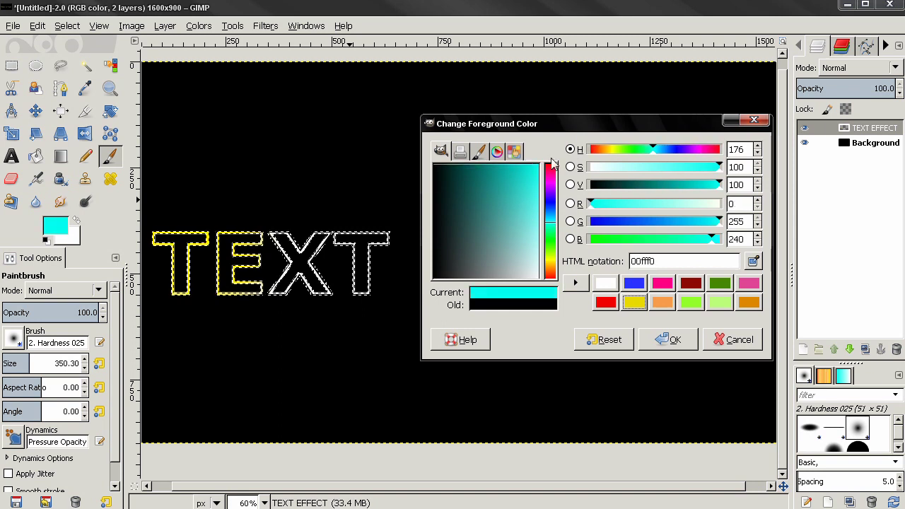
mouse_move(379, 216)
mouse_down()
mouse_move(314, 248)
mouse_move(294, 275)
mouse_move(296, 259)
mouse_move(293, 265)
mouse_move(306, 254)
mouse_move(318, 280)
mouse_move(326, 250)
mouse_move(325, 282)
mouse_up()
- Set the foreground color to red (f30000) and paint the outlines of the second T and the following E and F
drag(608, 128, 126, 101)
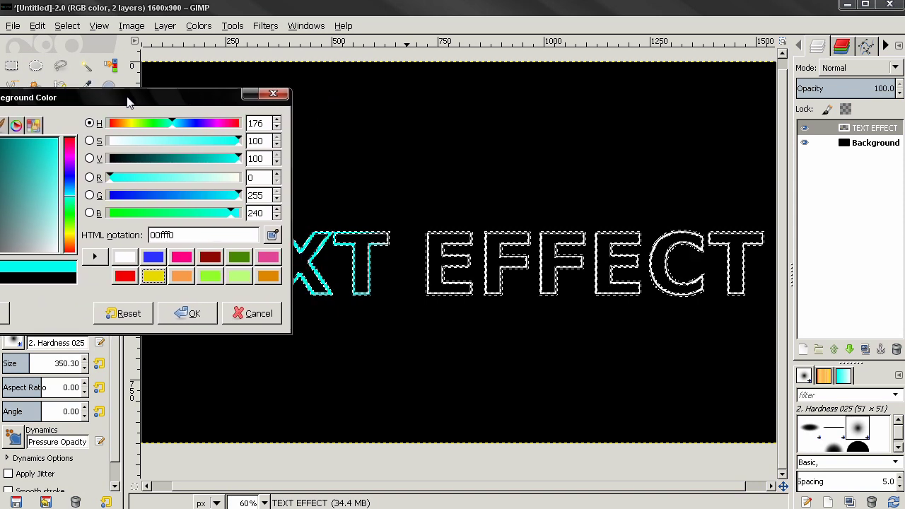
click(128, 281)
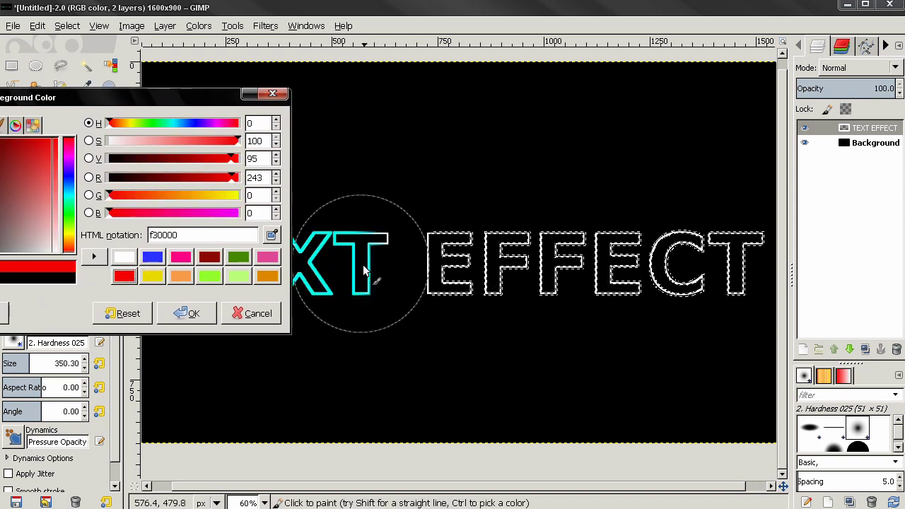
click(391, 260)
mouse_move(396, 248)
mouse_down()
mouse_move(384, 295)
mouse_move(405, 251)
mouse_move(424, 240)
mouse_move(434, 284)
mouse_move(470, 240)
mouse_move(484, 295)
mouse_move(484, 242)
mouse_move(478, 268)
mouse_up()
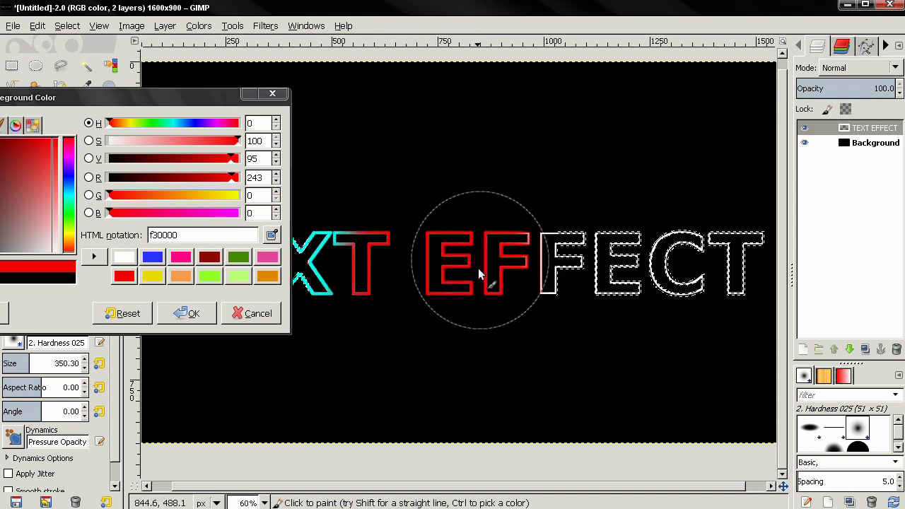
- Paint the second F and following E outlines green (7eff00) and the final C and T pink (ff0084), then dismiss the color dialog
click(210, 275)
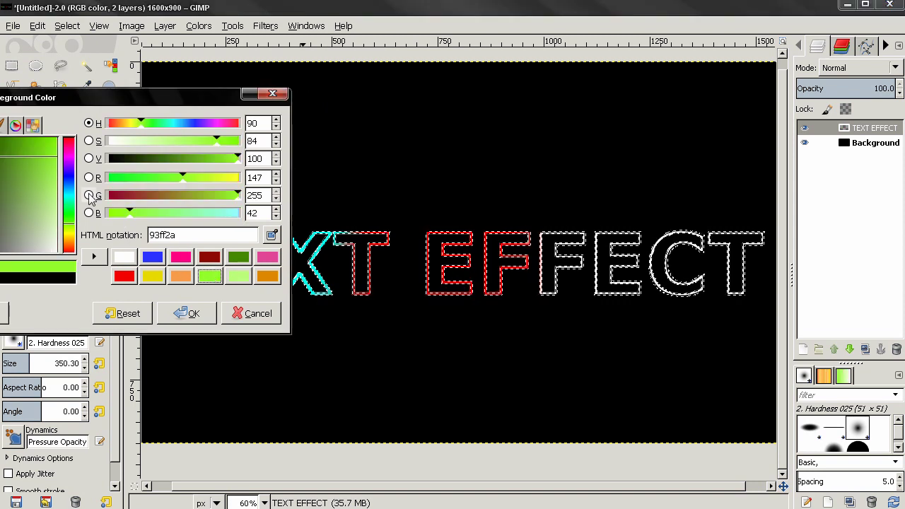
mouse_move(572, 238)
mouse_down()
mouse_move(563, 270)
mouse_move(595, 238)
mouse_move(611, 290)
mouse_move(606, 257)
mouse_move(586, 282)
mouse_up()
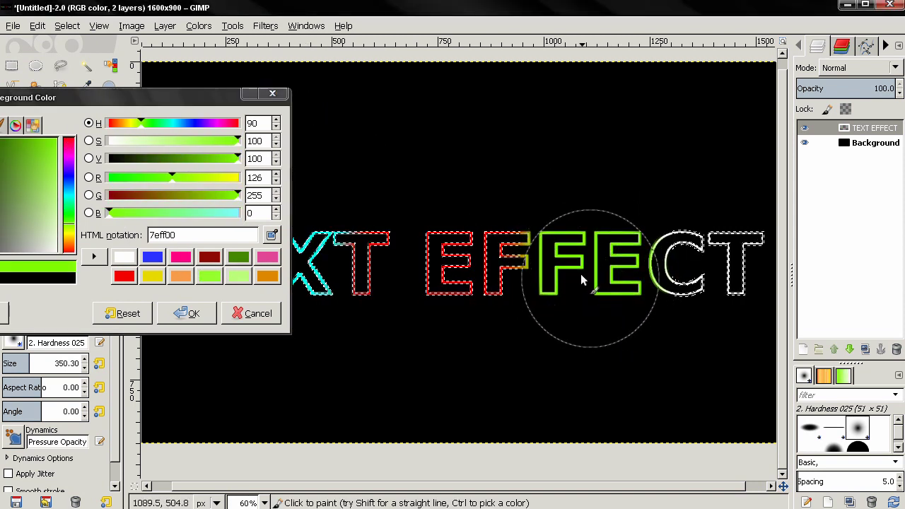
click(182, 258)
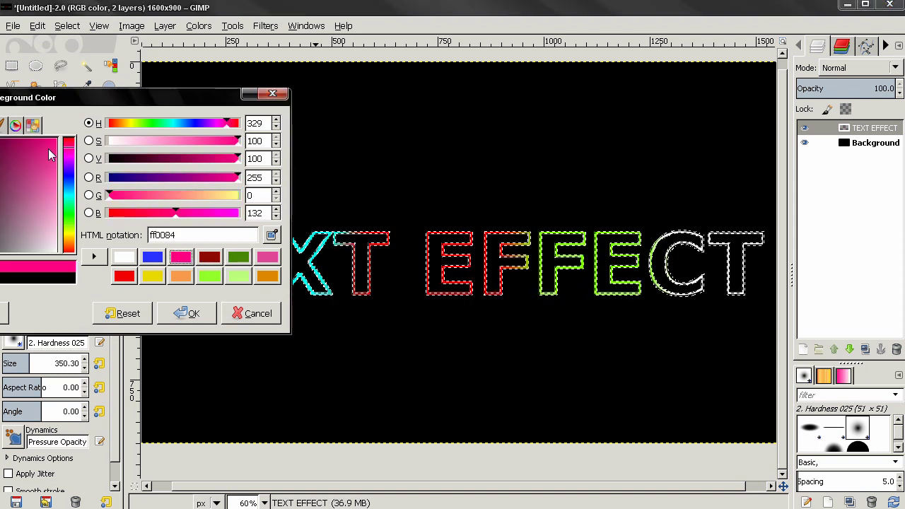
mouse_move(672, 290)
mouse_down()
mouse_move(703, 276)
mouse_move(711, 248)
mouse_move(725, 287)
mouse_move(750, 236)
mouse_move(700, 281)
mouse_move(697, 268)
mouse_move(697, 282)
mouse_move(707, 254)
mouse_move(714, 278)
mouse_up()
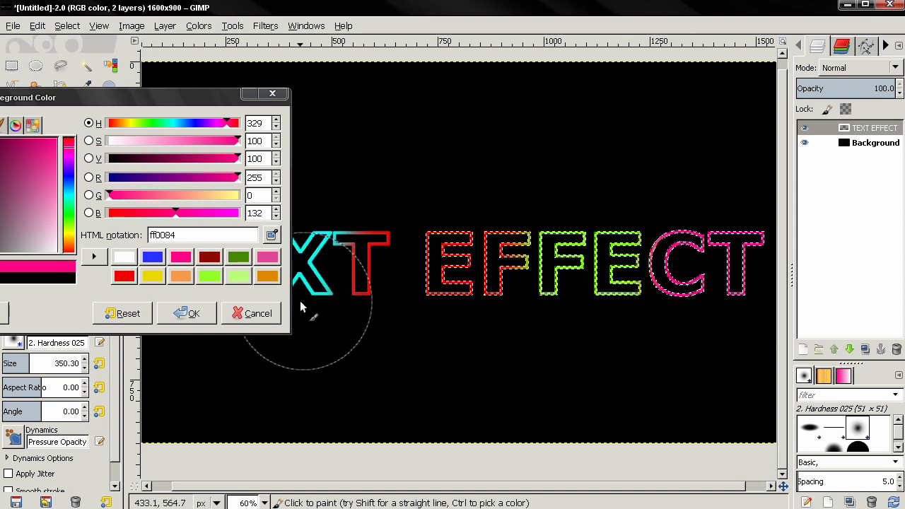
click(267, 320)
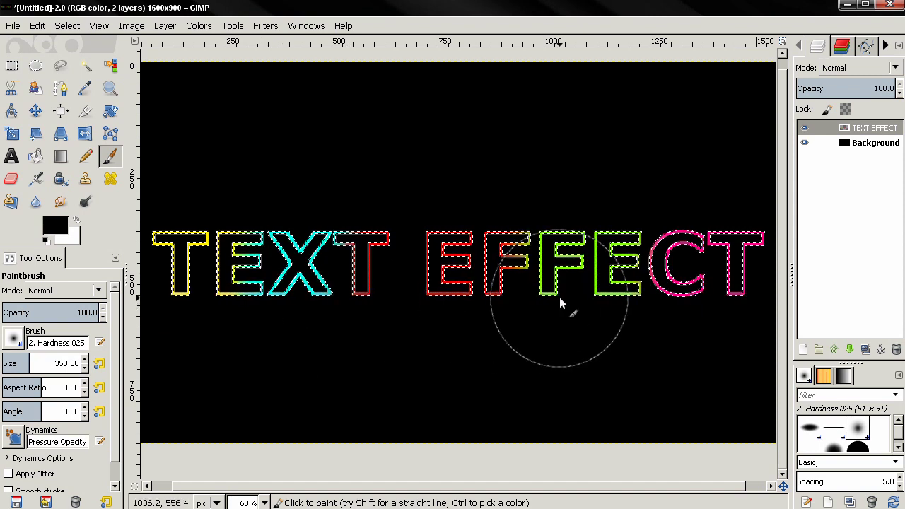
- Clear the selection and apply a Gaussian Blur with a 4.0 px radius to the TEXT EFFECT layer
key(shift+ctrl+a)
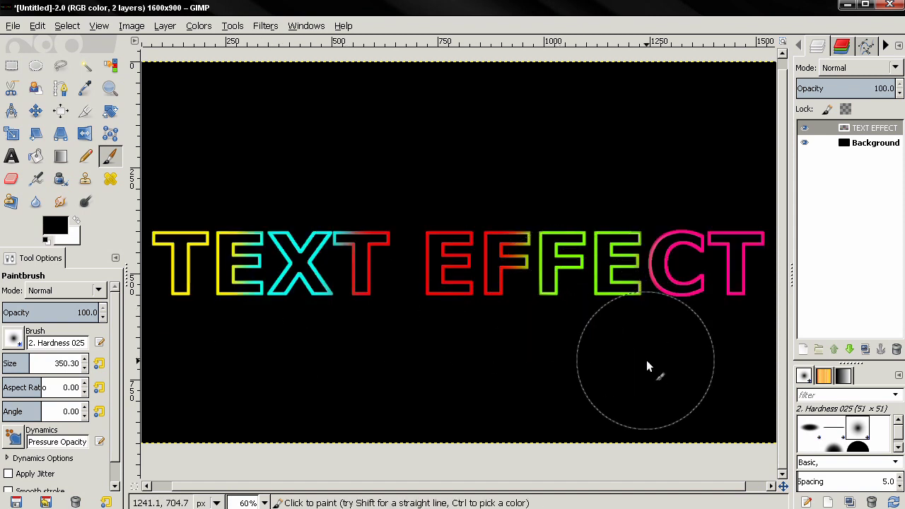
click(275, 28)
mouse_move(317, 108)
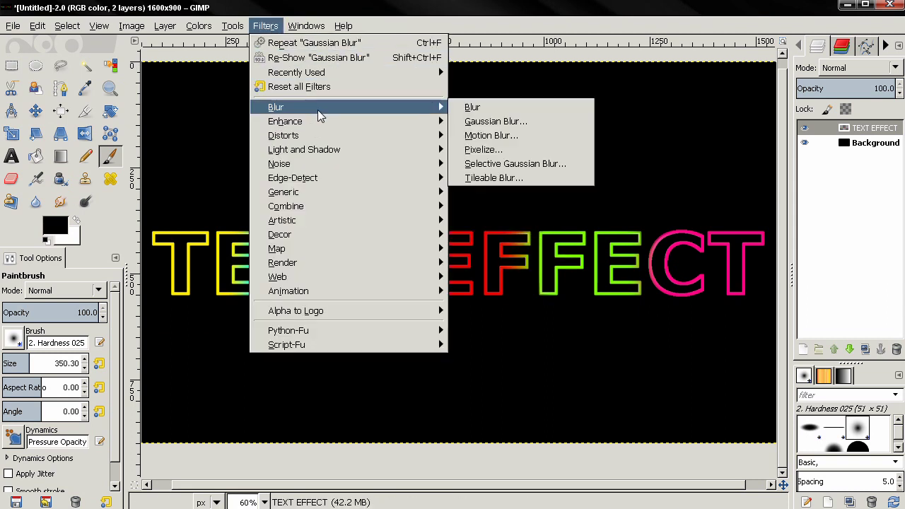
click(485, 120)
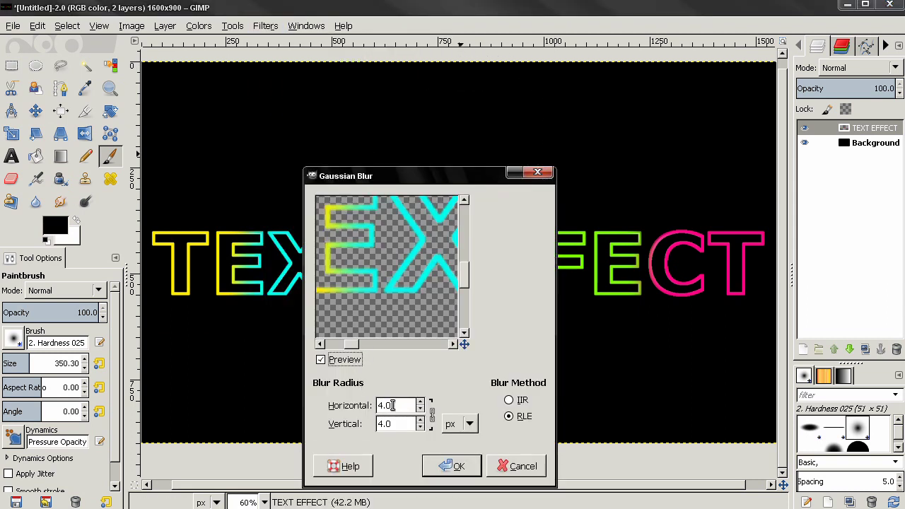
click(450, 470)
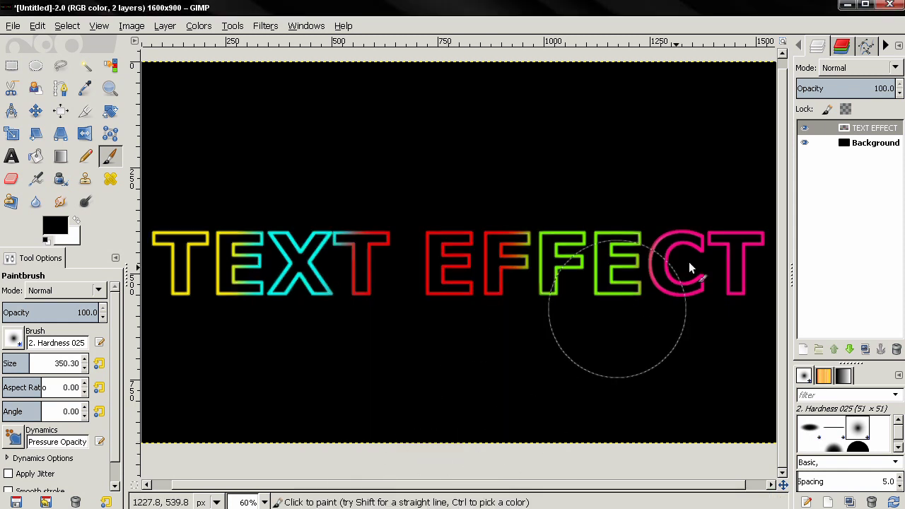
- Duplicate the TEXT EFFECT layer and apply a Gaussian Blur with a 40.0 px radius to the copy
click(866, 349)
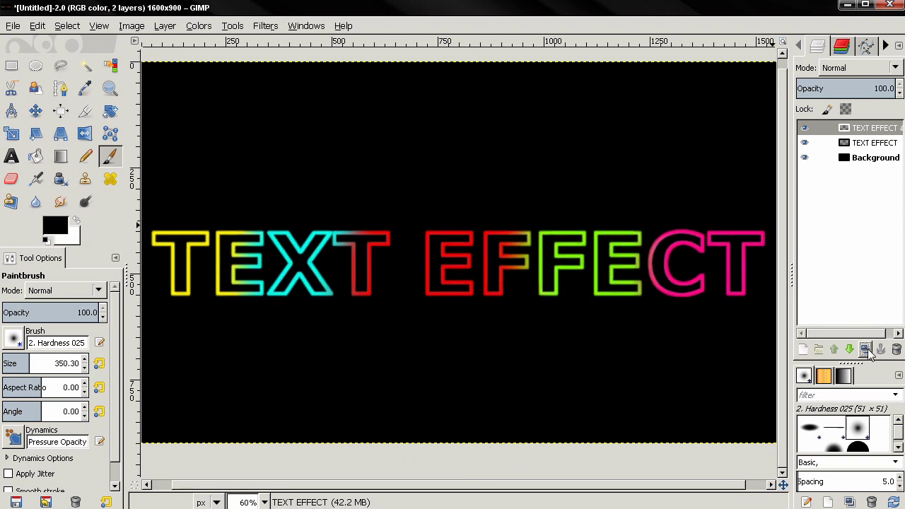
click(265, 26)
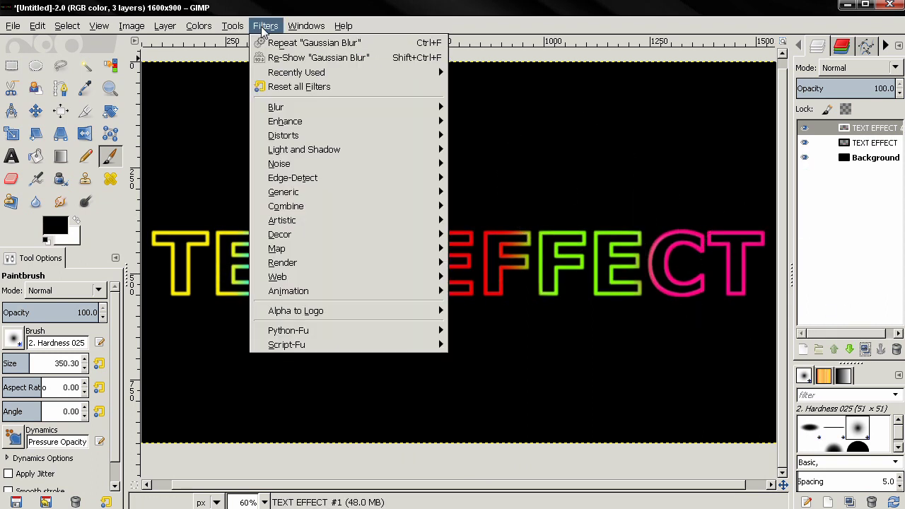
click(272, 57)
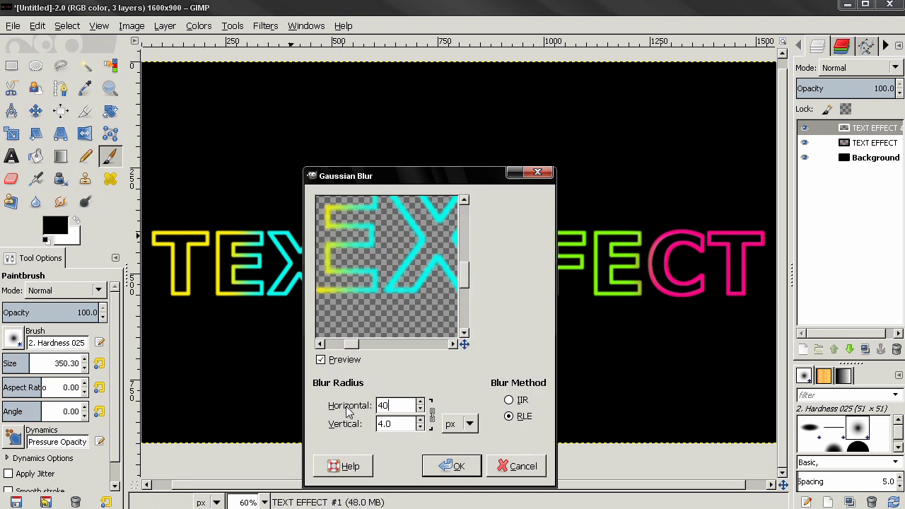
key(Return)
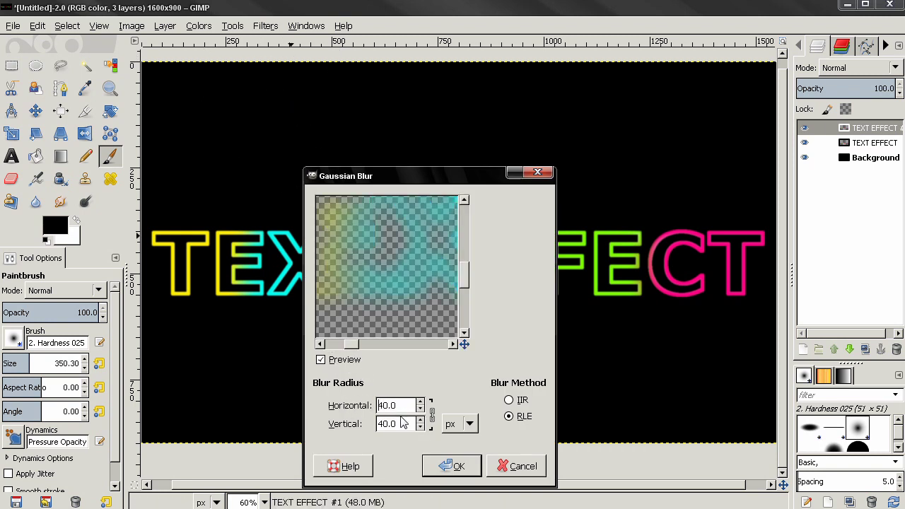
click(452, 466)
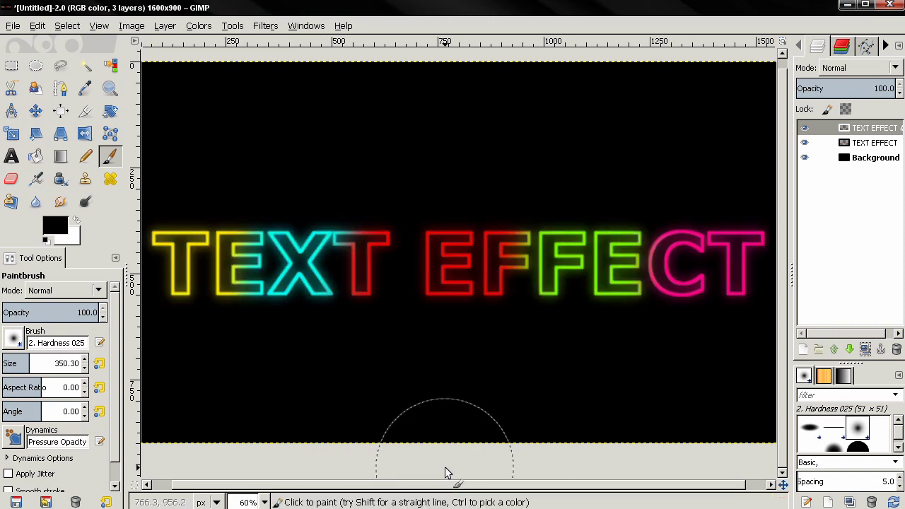
- Enable Sample merged for the Color Picker, and prepare the Paintbrush on the Background layer at opacity 10 and size 250
click(88, 89)
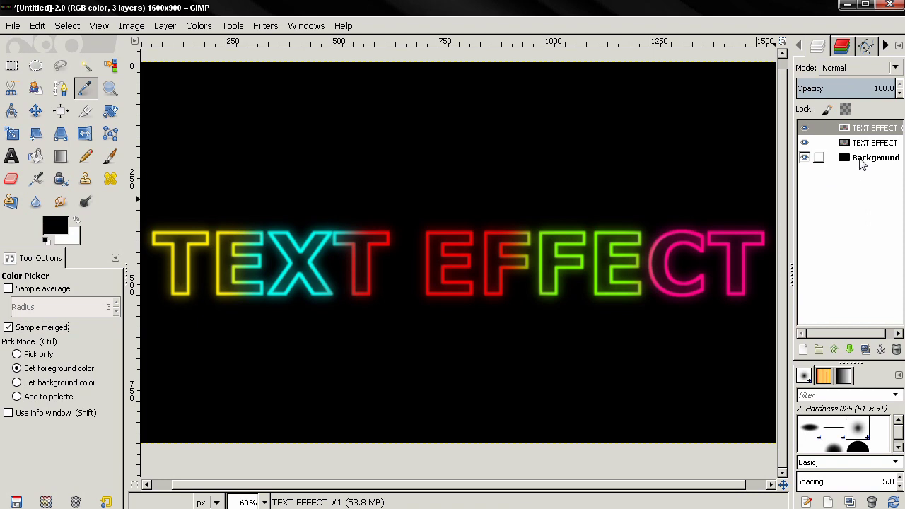
click(862, 162)
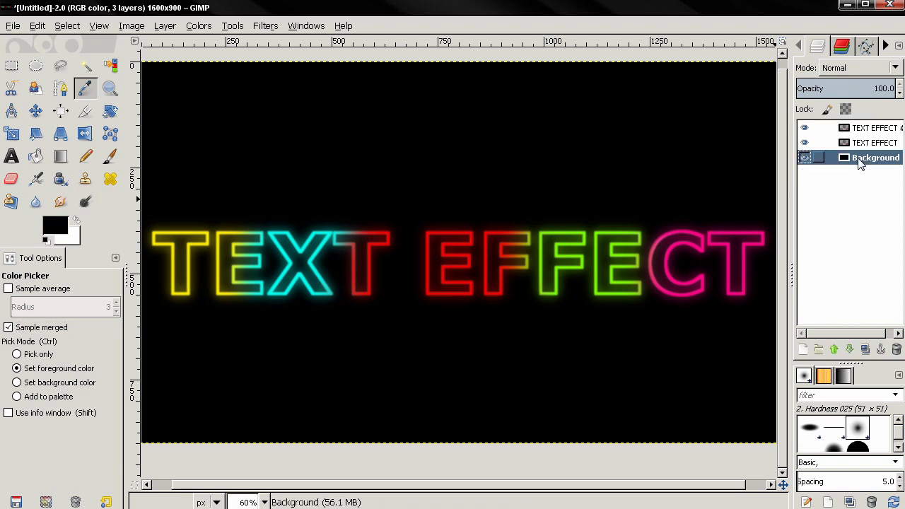
click(110, 157)
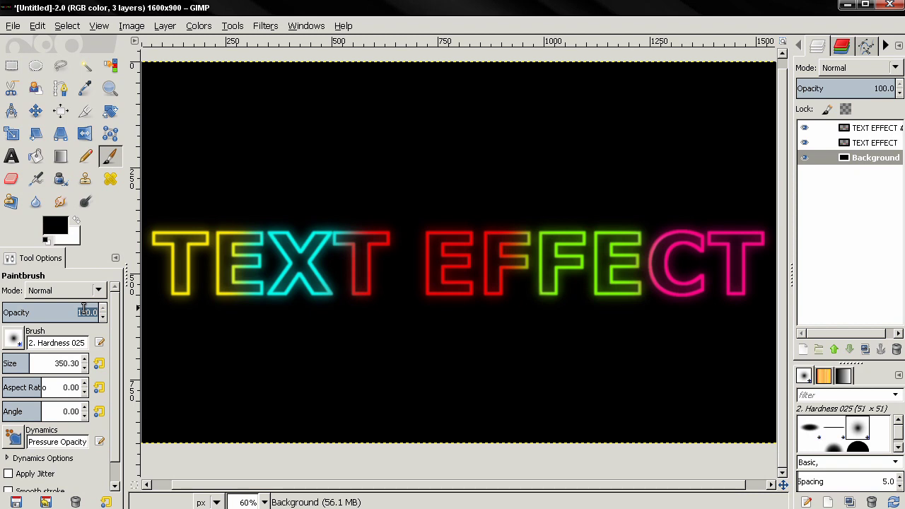
key(Return)
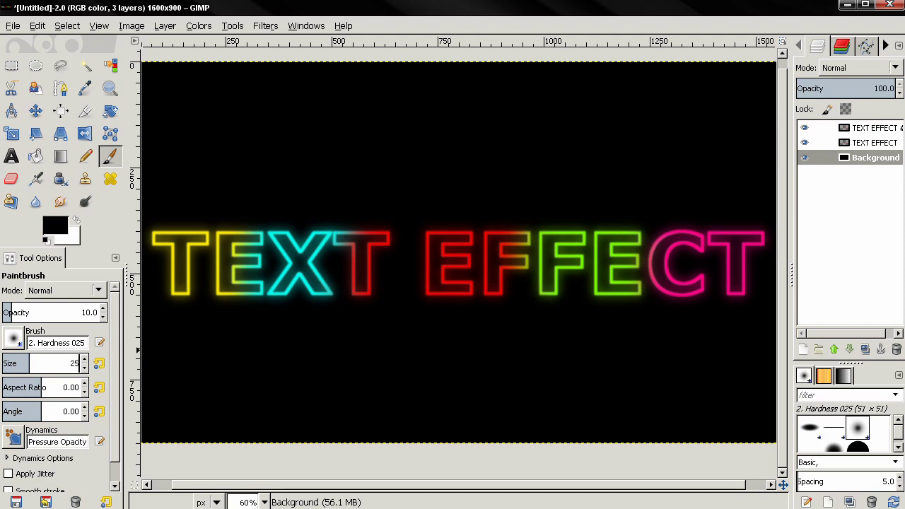
key(Return)
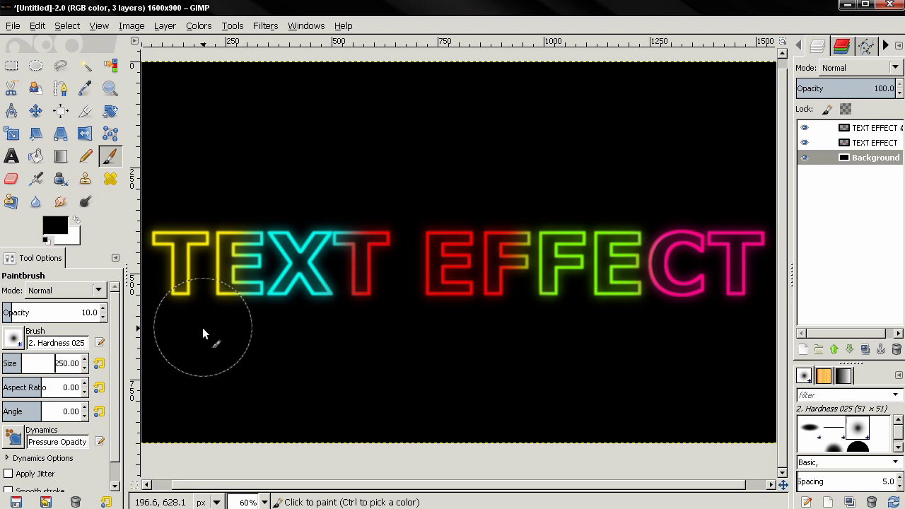
- Paint faint glows on the Background layer behind the first word's letters, using yellow sampled from the T and cyan from the X
key(ctrl)
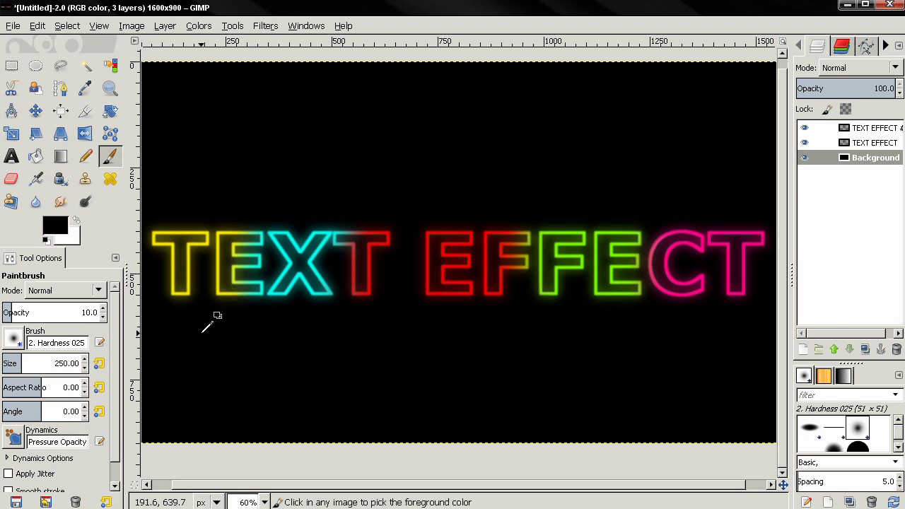
ctrl+click(189, 257)
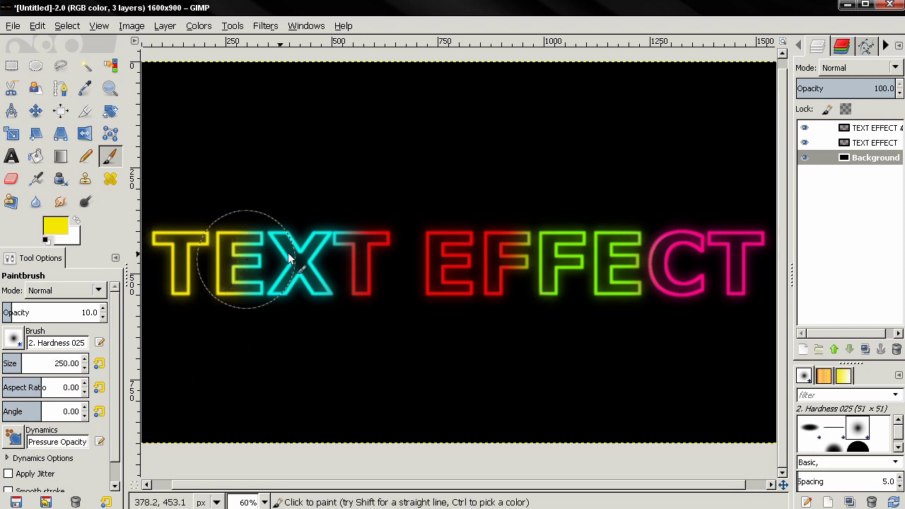
mouse_move(192, 253)
mouse_down()
mouse_move(160, 249)
mouse_move(161, 279)
mouse_move(178, 290)
mouse_move(239, 288)
mouse_move(241, 267)
mouse_move(212, 225)
mouse_move(183, 219)
mouse_move(156, 253)
mouse_move(171, 269)
mouse_move(269, 279)
mouse_up()
ctrl+click(327, 241)
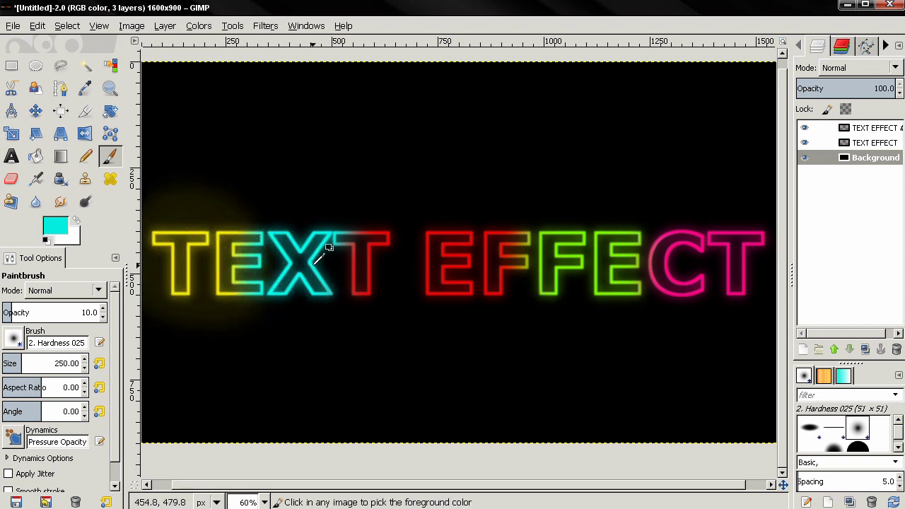
mouse_move(304, 247)
mouse_down()
mouse_move(277, 230)
mouse_move(266, 239)
mouse_move(263, 272)
mouse_move(277, 293)
mouse_move(325, 301)
mouse_move(328, 240)
mouse_move(245, 299)
mouse_move(327, 304)
mouse_up()
- Paint a faint red glow behind the red letters and a green one behind the green letters, sampling each color from its letters
ctrl+click(369, 267)
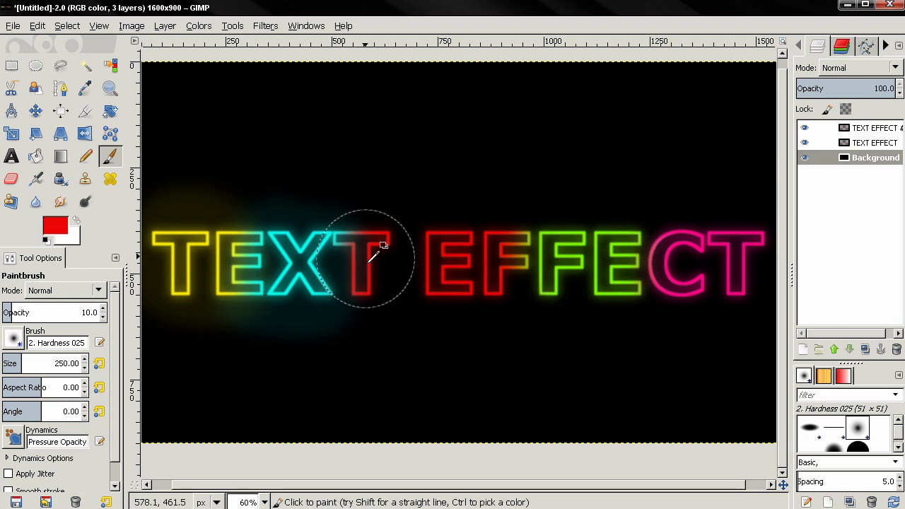
mouse_move(374, 246)
mouse_down()
mouse_move(405, 233)
mouse_move(365, 223)
mouse_move(465, 232)
mouse_move(461, 244)
mouse_move(355, 289)
mouse_move(360, 302)
mouse_move(490, 298)
mouse_move(324, 301)
mouse_move(470, 286)
mouse_move(474, 262)
mouse_move(468, 226)
mouse_up()
ctrl+click(571, 233)
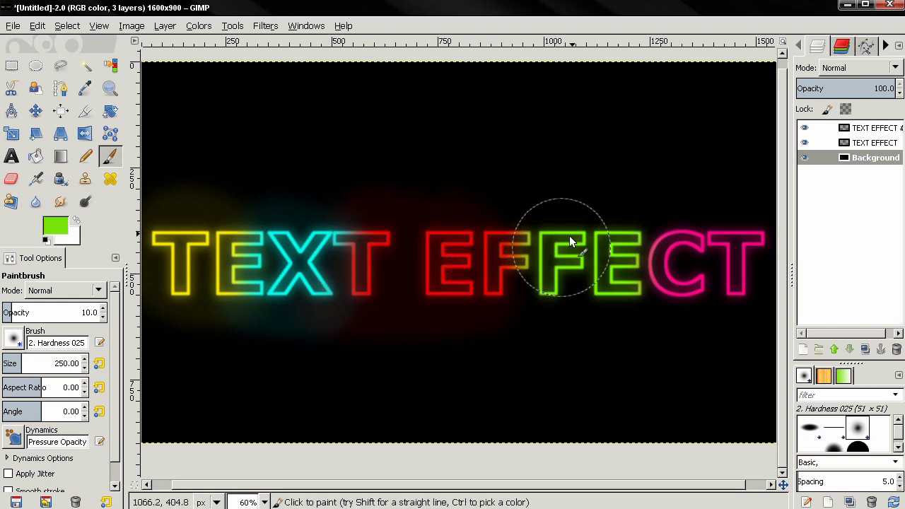
mouse_move(569, 236)
mouse_down()
mouse_move(495, 233)
mouse_move(640, 234)
mouse_move(620, 299)
mouse_move(502, 297)
mouse_move(645, 290)
mouse_up()
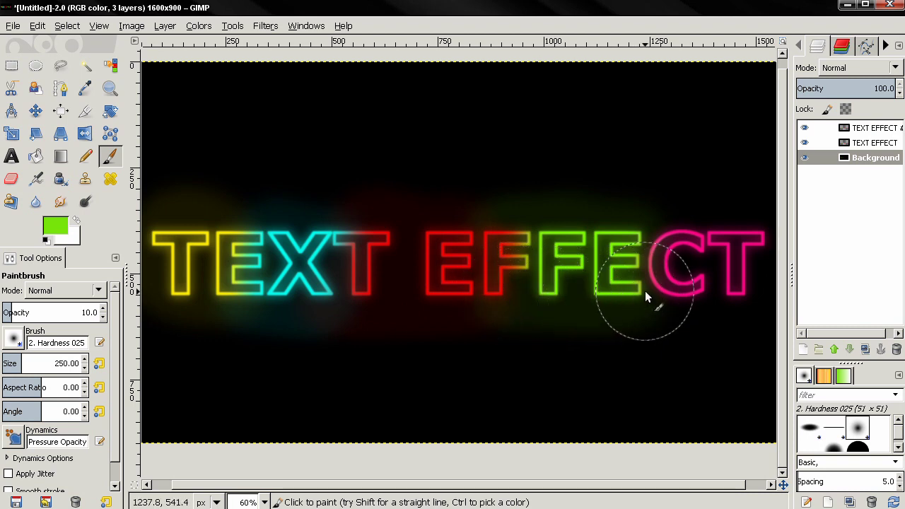
- Paint a faint pink glow behind the final C and T on the Background layer, using pink sampled from the letters
ctrl+click(712, 233)
mouse_move(714, 233)
mouse_down()
mouse_move(692, 235)
mouse_move(670, 246)
mouse_move(679, 285)
mouse_move(702, 301)
mouse_move(747, 278)
mouse_move(748, 243)
mouse_move(677, 231)
mouse_move(759, 270)
mouse_move(774, 296)
mouse_move(633, 318)
mouse_up()
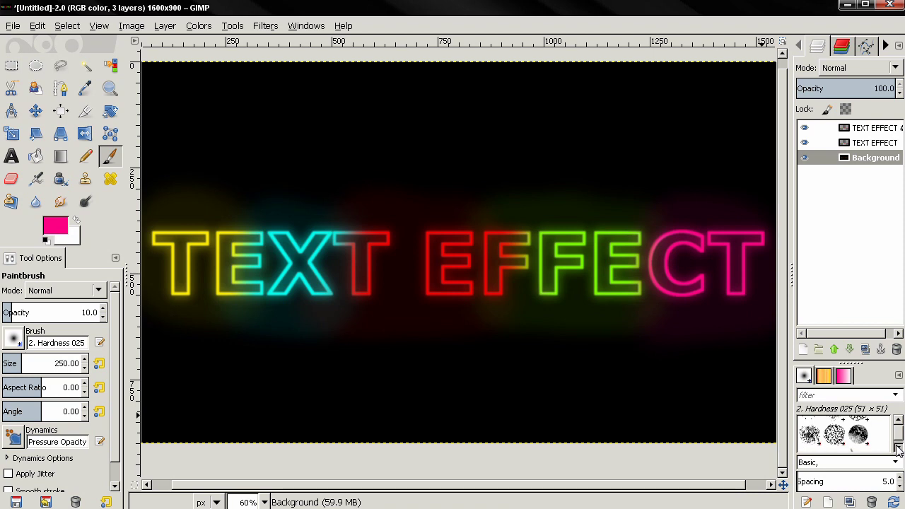
- Choose the Texture Hose 03 brush and paint a full-height pink texture on the Background layer behind the pink letters
click(898, 449)
click(898, 448)
click(897, 448)
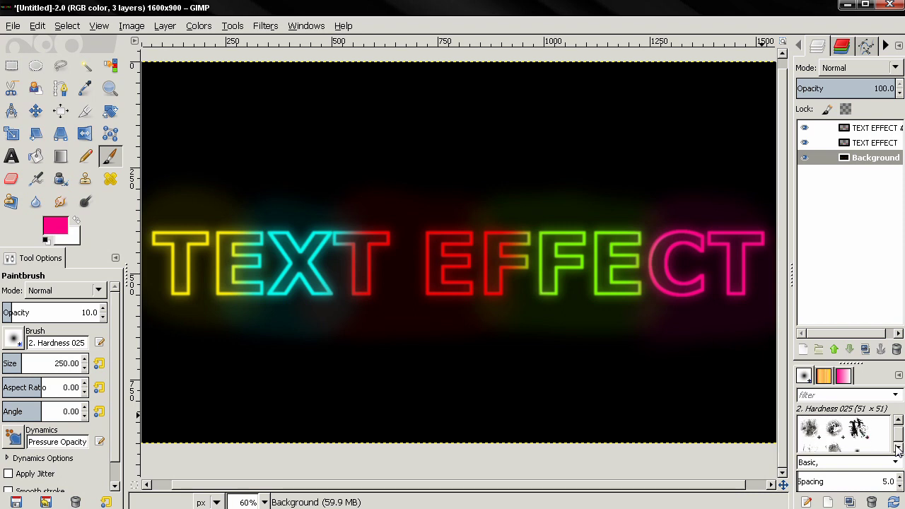
click(898, 449)
click(834, 437)
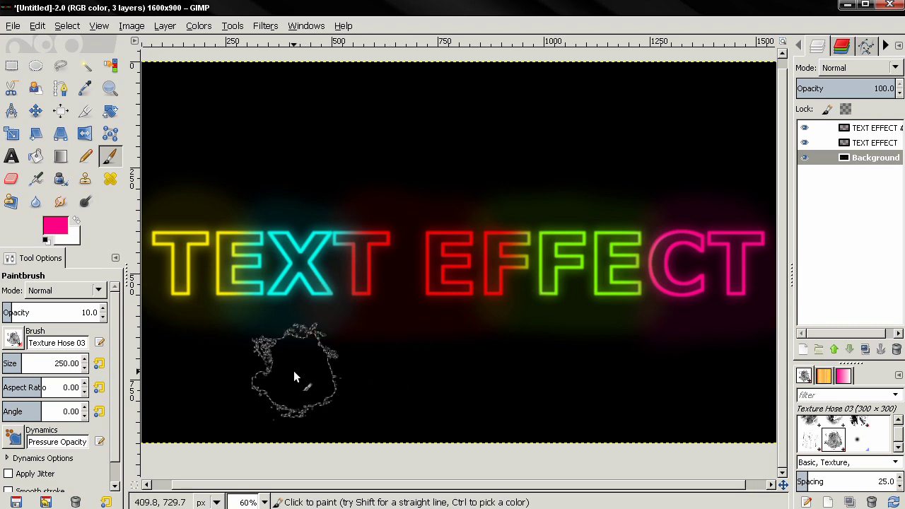
drag(294, 370, 295, 366)
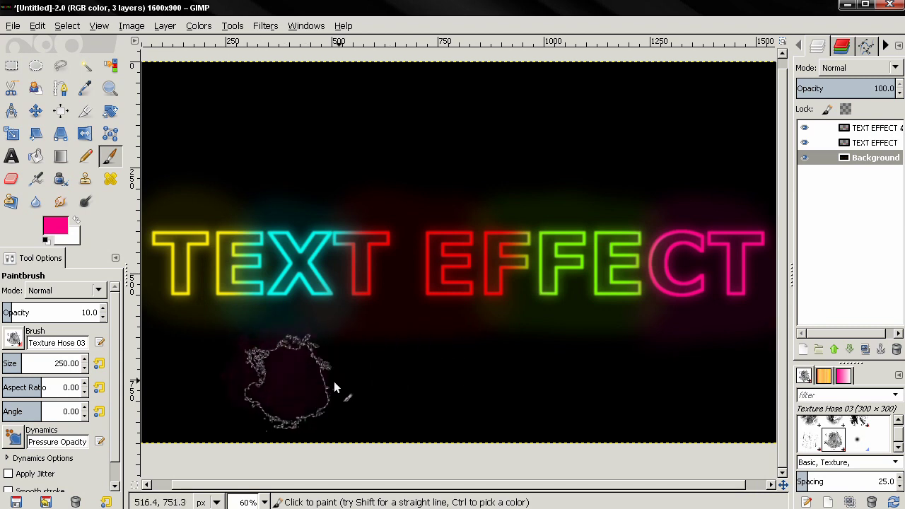
key(ctrl+z)
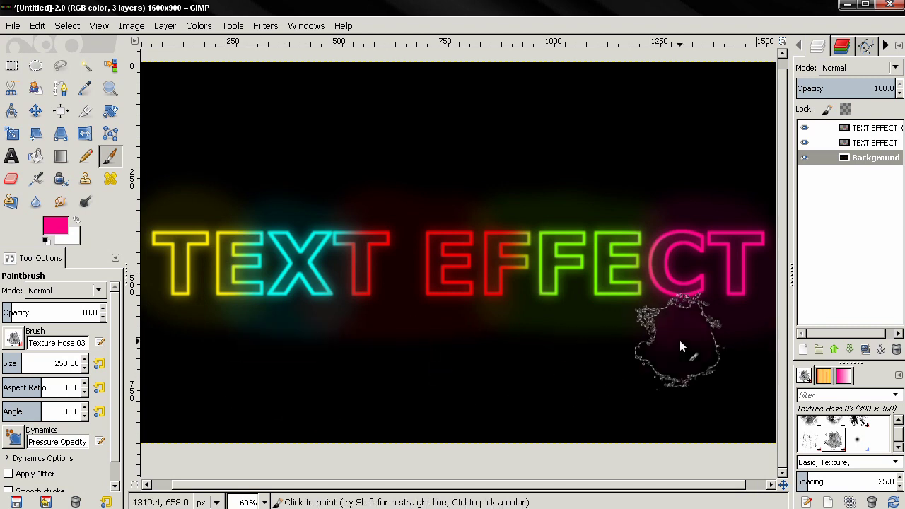
mouse_move(673, 381)
mouse_down()
mouse_move(713, 348)
mouse_move(736, 381)
mouse_move(737, 407)
mouse_move(673, 437)
mouse_move(713, 336)
mouse_move(730, 223)
mouse_move(764, 159)
mouse_move(780, 88)
mouse_move(755, 184)
mouse_move(792, 302)
mouse_move(760, 169)
mouse_move(715, 177)
mouse_move(669, 82)
mouse_move(669, 113)
mouse_move(698, 172)
mouse_move(666, 72)
mouse_move(713, 169)
mouse_move(740, 149)
mouse_move(778, 158)
mouse_move(800, 109)
mouse_move(753, 191)
mouse_move(736, 112)
mouse_move(541, 197)
mouse_up()
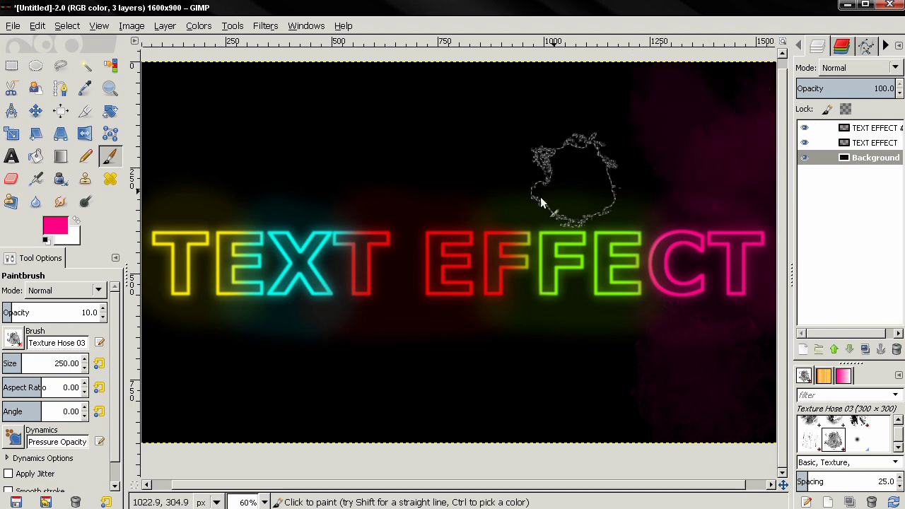
- Sample green from the second word's E and paint a green texture above, behind and below the green letters
ctrl+click(620, 251)
mouse_move(620, 251)
mouse_down()
mouse_move(615, 148)
mouse_move(590, 128)
mouse_move(563, 158)
mouse_move(556, 184)
mouse_move(520, 122)
mouse_move(531, 110)
mouse_move(665, 81)
mouse_up()
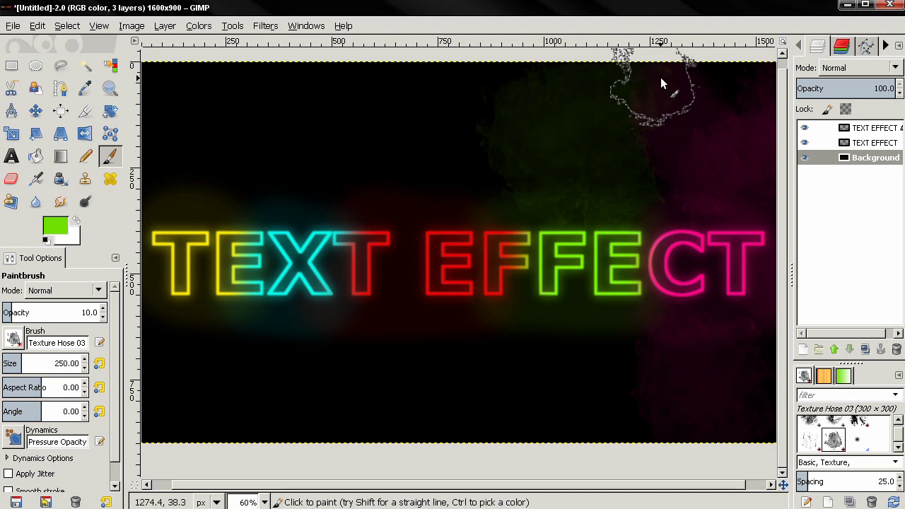
mouse_move(577, 313)
mouse_down()
mouse_move(565, 340)
mouse_move(623, 350)
mouse_move(605, 398)
mouse_move(556, 424)
mouse_move(615, 427)
mouse_move(633, 450)
mouse_move(607, 444)
mouse_move(531, 393)
mouse_move(559, 338)
mouse_up()
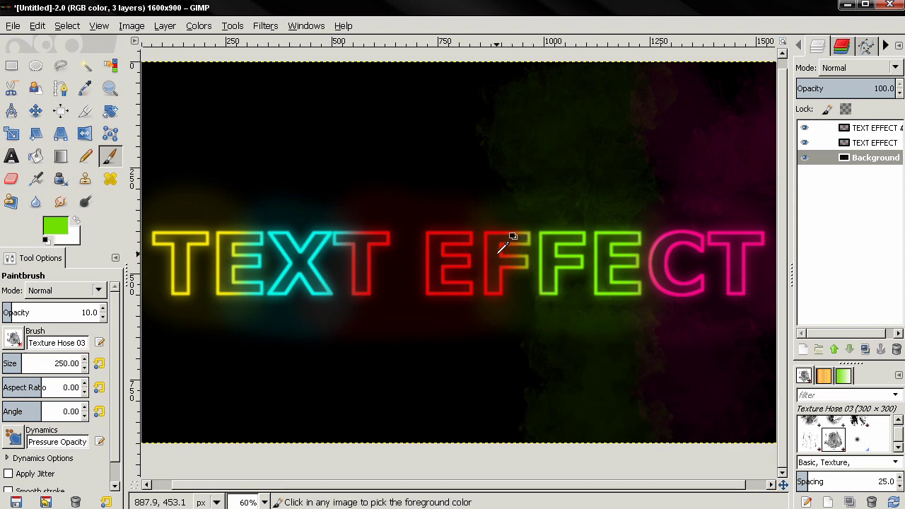
- Sample red from the first F and paint a full-height red texture behind the red letters, using Texture Hose 03 and Texture 01
ctrl+click(498, 251)
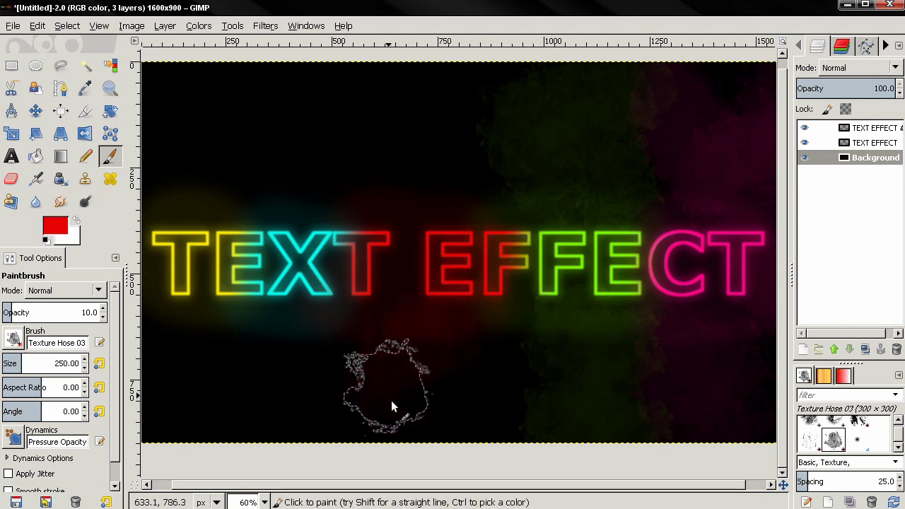
mouse_move(392, 406)
mouse_down()
mouse_move(453, 342)
mouse_move(469, 349)
mouse_move(489, 392)
mouse_move(582, 426)
mouse_up()
click(810, 427)
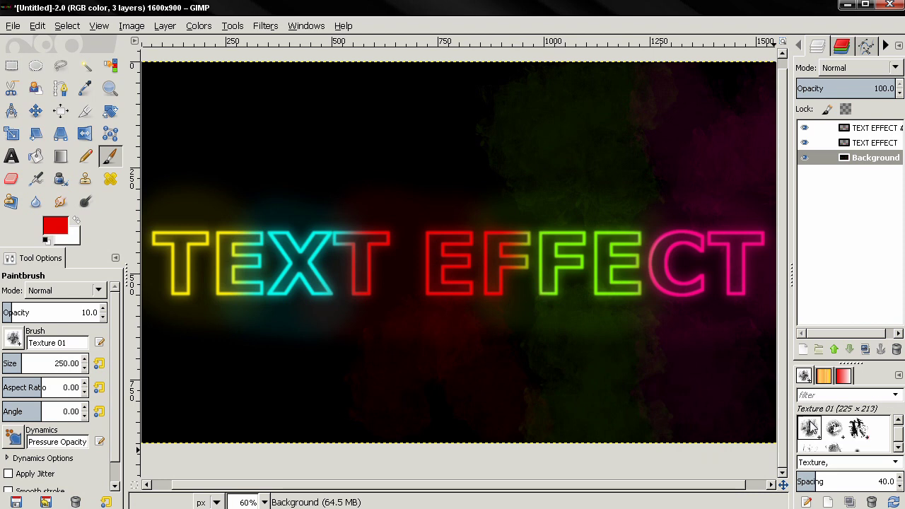
mouse_move(493, 408)
mouse_down()
mouse_move(502, 345)
mouse_move(462, 347)
mouse_move(343, 399)
mouse_up()
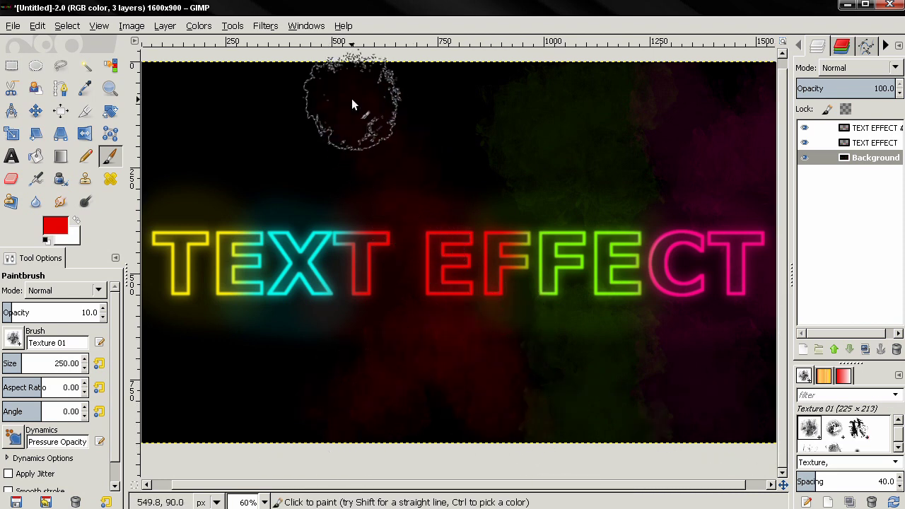
mouse_move(352, 99)
mouse_down()
mouse_move(411, 177)
mouse_move(488, 92)
mouse_move(501, 106)
mouse_move(505, 180)
mouse_move(494, 196)
mouse_move(473, 111)
mouse_up()
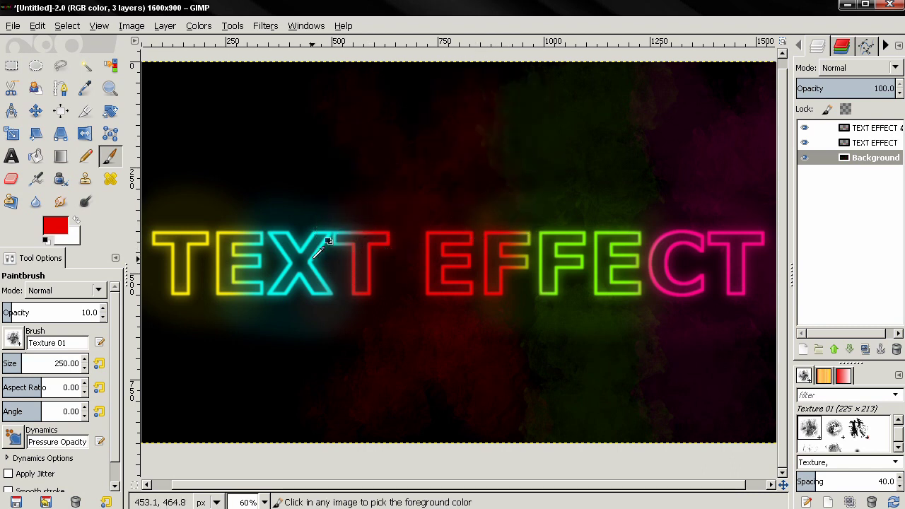
- Sample cyan from the X and paint a full-height cyan texture behind it, using Texture 01 and Texture Hose 03
ctrl+click(311, 258)
mouse_move(299, 324)
mouse_down()
mouse_move(268, 367)
mouse_move(256, 415)
mouse_move(309, 373)
mouse_move(338, 425)
mouse_move(366, 437)
mouse_move(371, 428)
mouse_move(331, 388)
mouse_move(296, 295)
mouse_move(293, 229)
mouse_move(257, 99)
mouse_move(315, 185)
mouse_move(345, 121)
mouse_move(372, 102)
mouse_move(313, 174)
mouse_move(294, 115)
mouse_up()
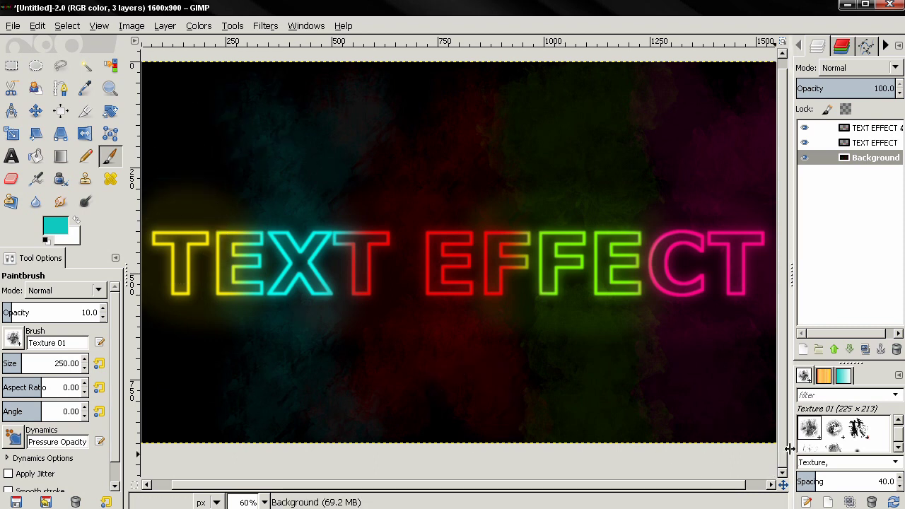
click(898, 447)
click(834, 438)
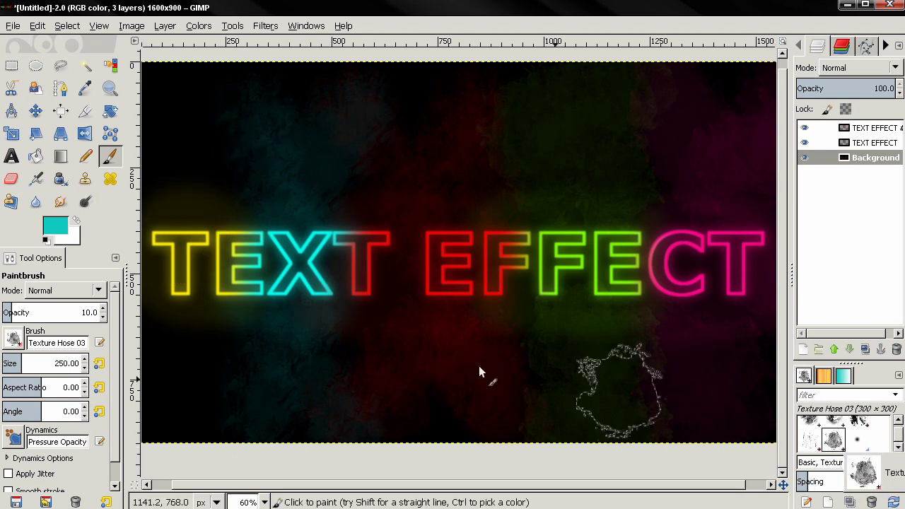
mouse_move(316, 146)
mouse_down()
mouse_move(351, 95)
mouse_move(285, 101)
mouse_up()
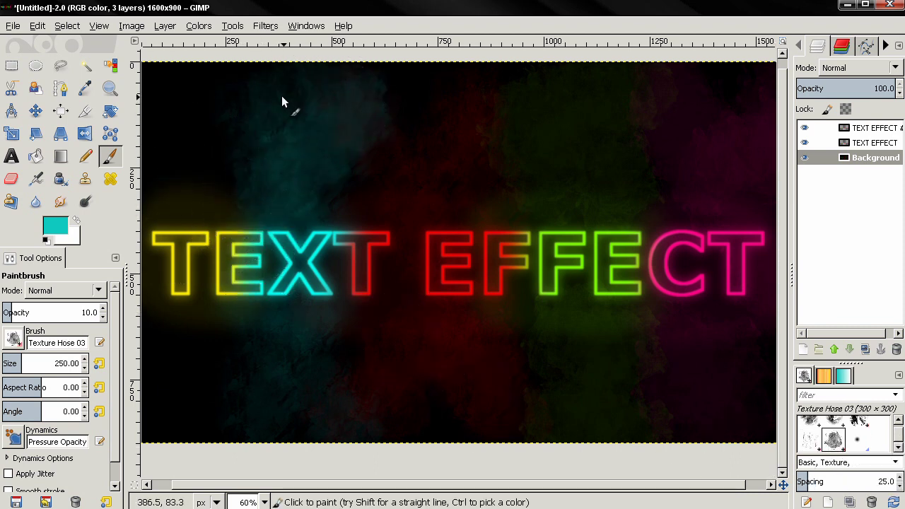
mouse_move(284, 391)
mouse_down()
mouse_move(220, 429)
mouse_move(340, 367)
mouse_move(280, 432)
mouse_move(207, 447)
mouse_up()
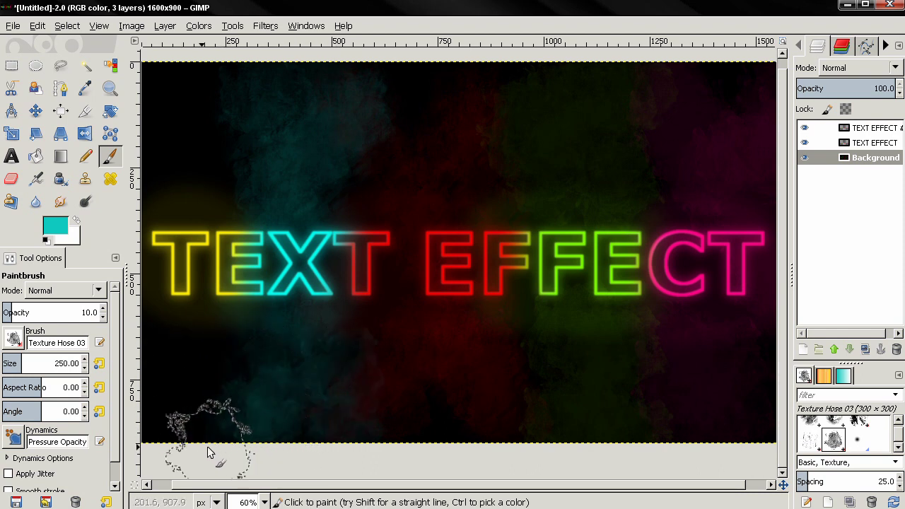
- Fill the dark gaps in the red band with more Texture Hose 03 strokes, using red sampled from the second word's first E
ctrl+click(427, 251)
mouse_move(439, 406)
mouse_down()
mouse_move(427, 436)
mouse_move(496, 455)
mouse_move(450, 400)
mouse_up()
mouse_move(416, 147)
mouse_down()
mouse_move(421, 103)
mouse_move(409, 75)
mouse_move(427, 81)
mouse_move(398, 97)
mouse_up()
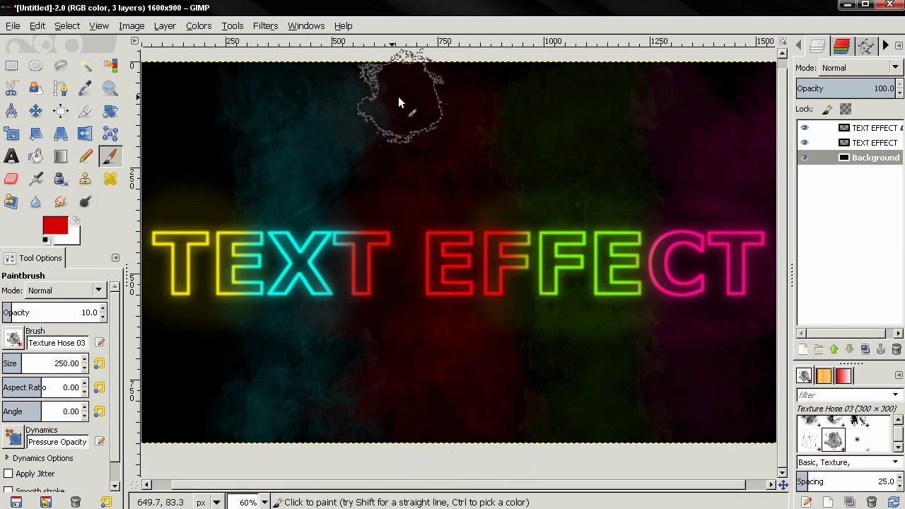
- Sample yellow from the first T and paint a full-height yellow texture on the Background layer behind the yellow letters
ctrl+click(187, 252)
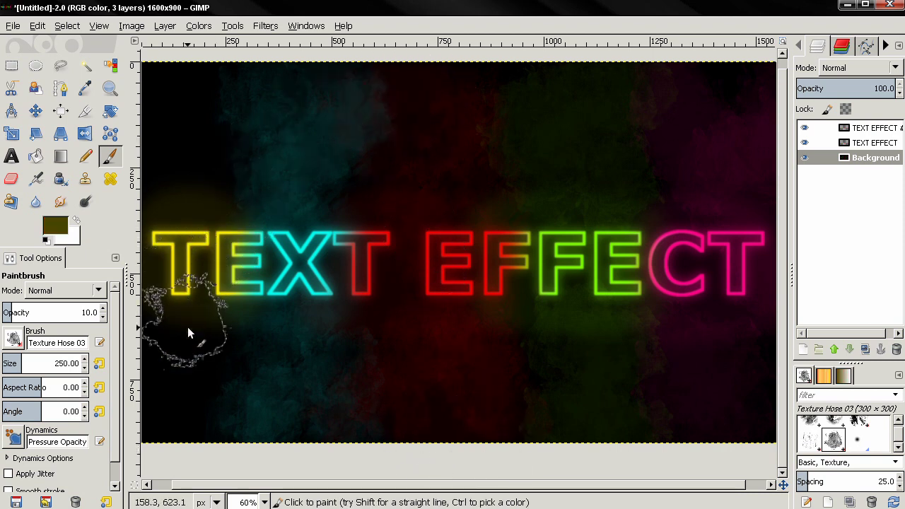
mouse_move(188, 327)
mouse_down()
mouse_move(160, 347)
mouse_move(203, 341)
mouse_move(171, 377)
mouse_move(206, 361)
mouse_move(162, 422)
mouse_move(204, 352)
mouse_move(173, 358)
mouse_move(164, 420)
mouse_move(154, 211)
mouse_move(192, 121)
mouse_move(170, 87)
mouse_move(226, 207)
mouse_move(187, 240)
mouse_up()
ctrl+click(203, 232)
mouse_move(377, 361)
mouse_down()
mouse_move(444, 326)
mouse_move(430, 361)
mouse_move(216, 313)
mouse_up()
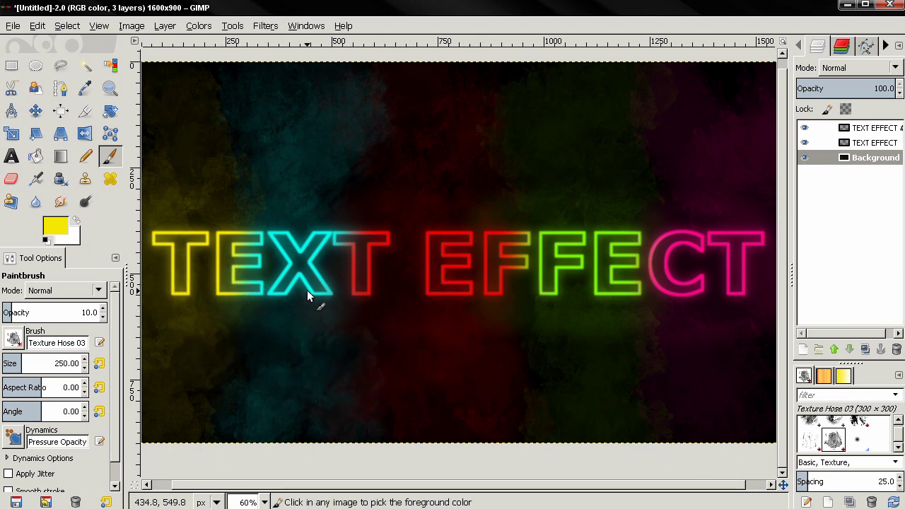
- Reinforce the cyan texture around the X and the red texture around the red letters, resampling each color from its letters
ctrl+click(325, 237)
mouse_move(327, 227)
mouse_down()
mouse_move(280, 333)
mouse_move(320, 308)
mouse_move(341, 336)
mouse_up()
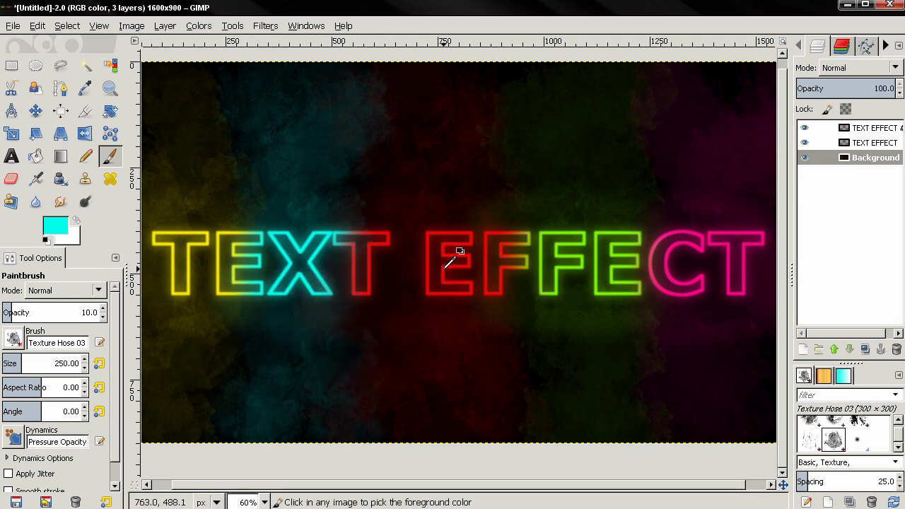
ctrl+click(445, 266)
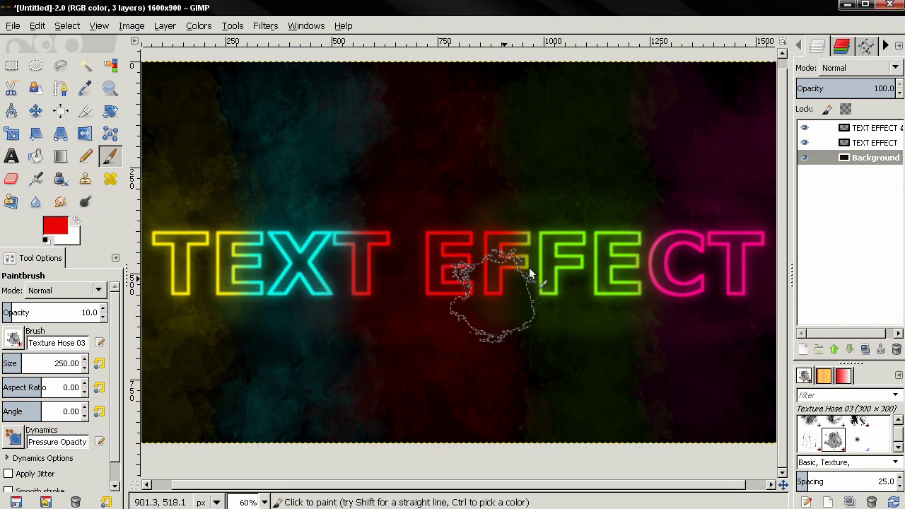
- Strengthen the pink texture above and below the C, resampling pink from that letter
ctrl+click(672, 231)
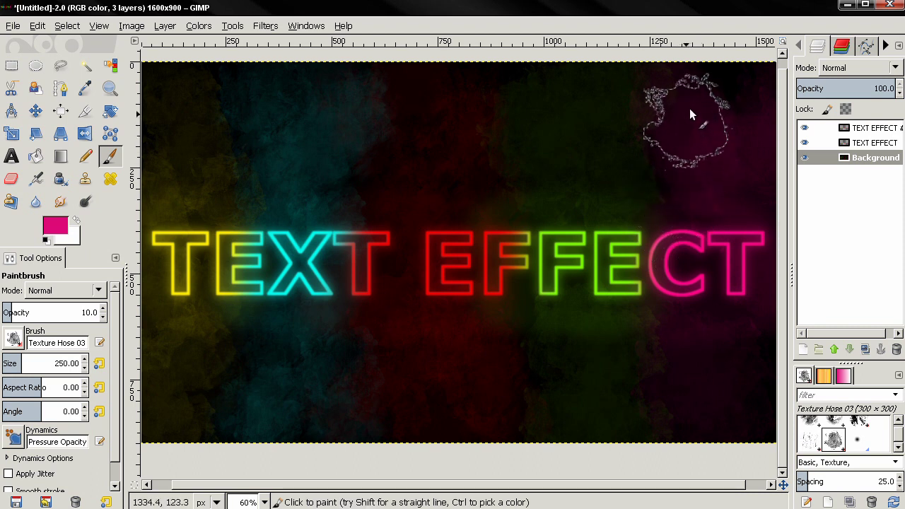
mouse_move(690, 109)
mouse_down()
mouse_move(672, 73)
mouse_move(758, 83)
mouse_move(743, 75)
mouse_move(696, 177)
mouse_move(662, 199)
mouse_move(706, 347)
mouse_move(664, 325)
mouse_move(656, 195)
mouse_up()
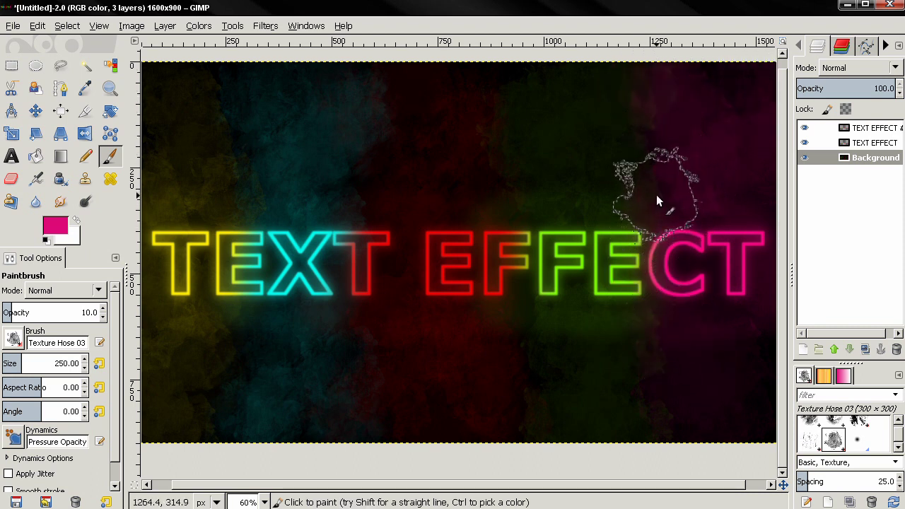
ctrl+click(667, 290)
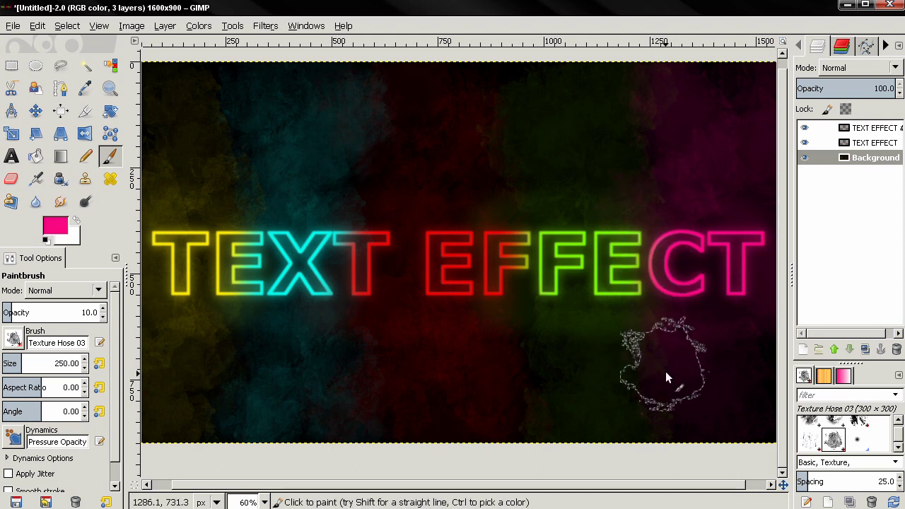
mouse_move(665, 372)
mouse_down()
mouse_move(736, 423)
mouse_move(693, 395)
mouse_up()
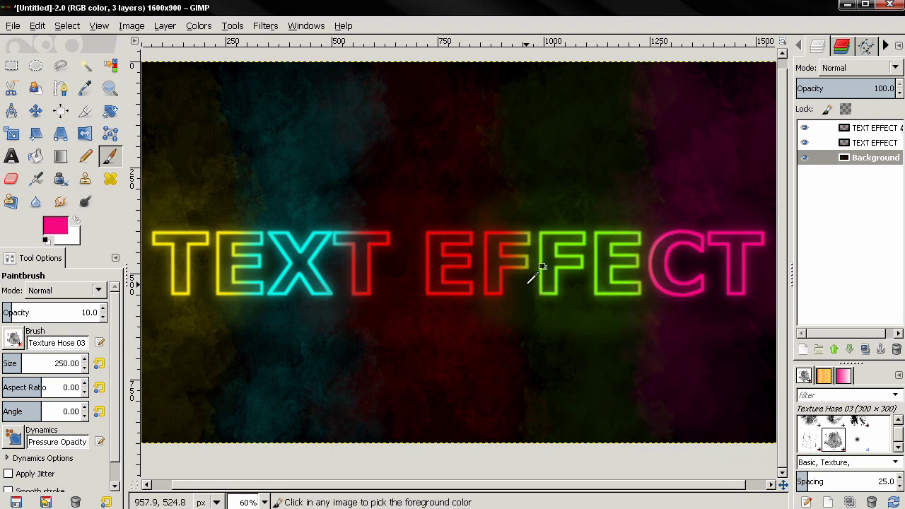
- Strengthen the green texture around and below the green letters, resampling green from the second F
ctrl+click(538, 284)
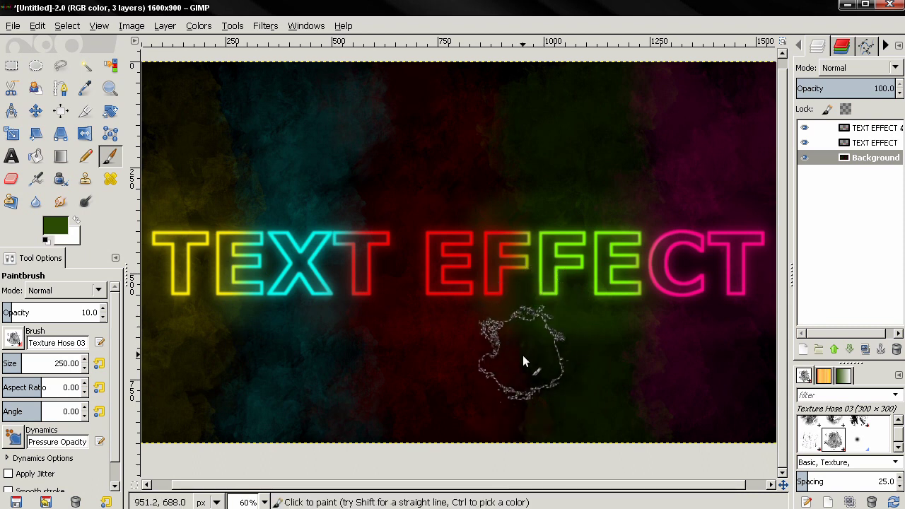
ctrl+click(560, 266)
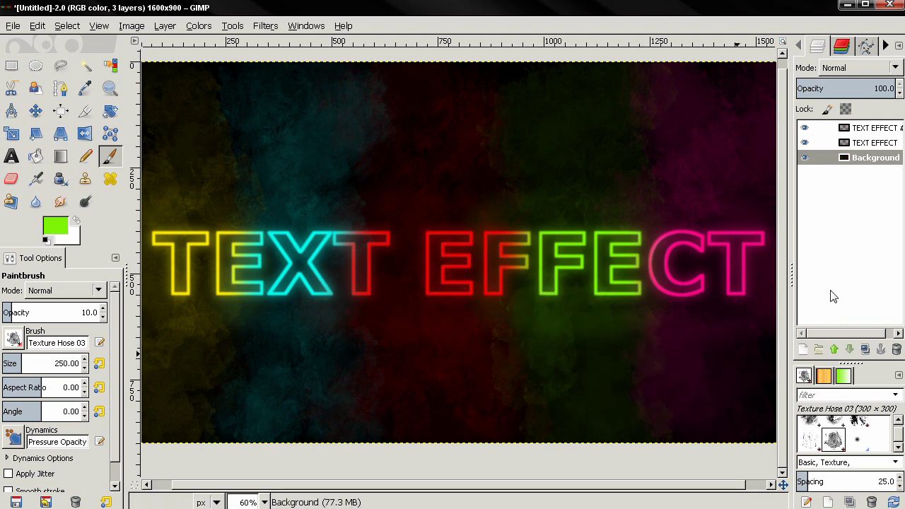
scroll(691, 300, down, 2)
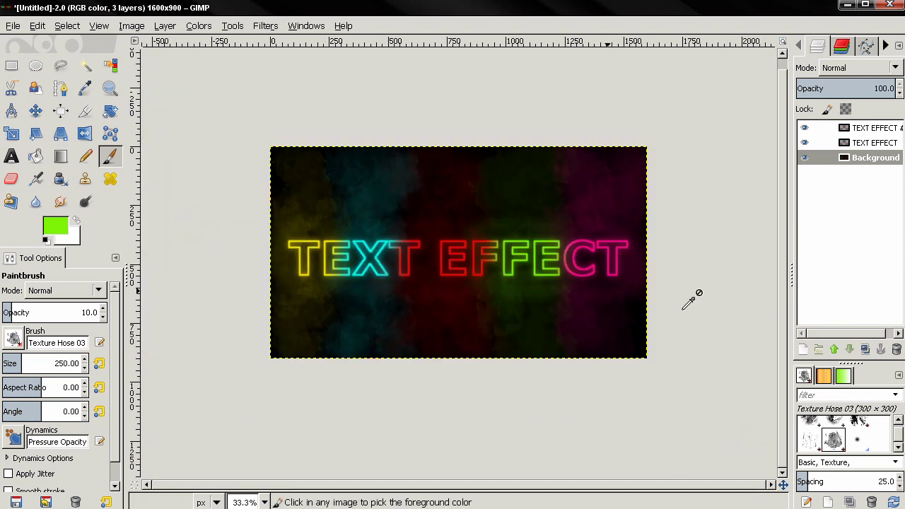
scroll(690, 299, up, 2)
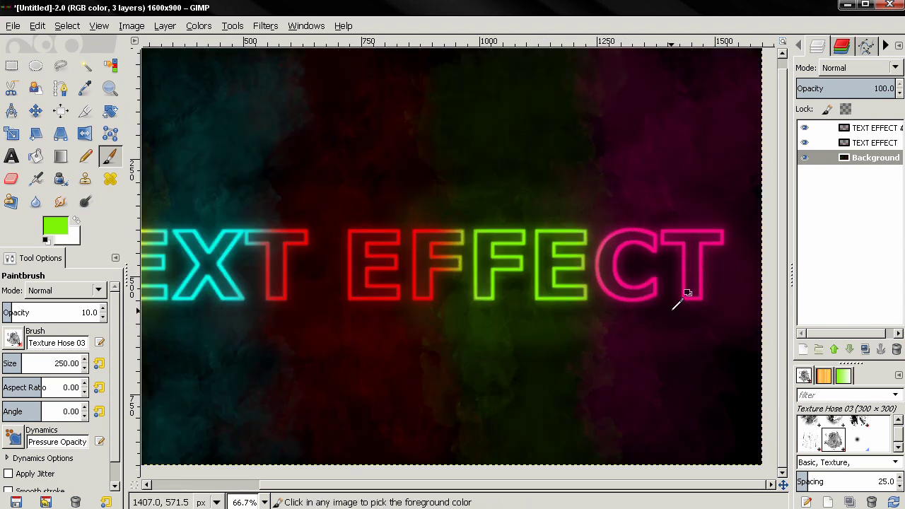
scroll(680, 299, down, 1)
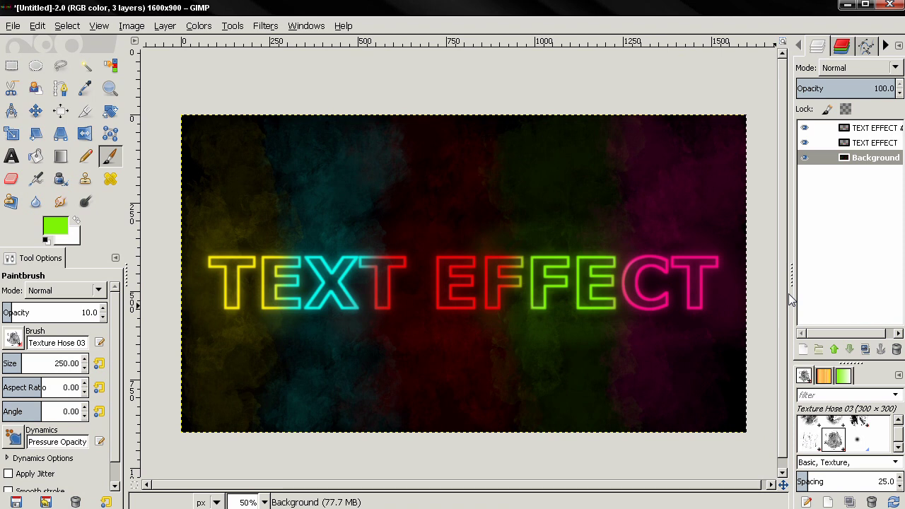
key(ctrl+shift+e)
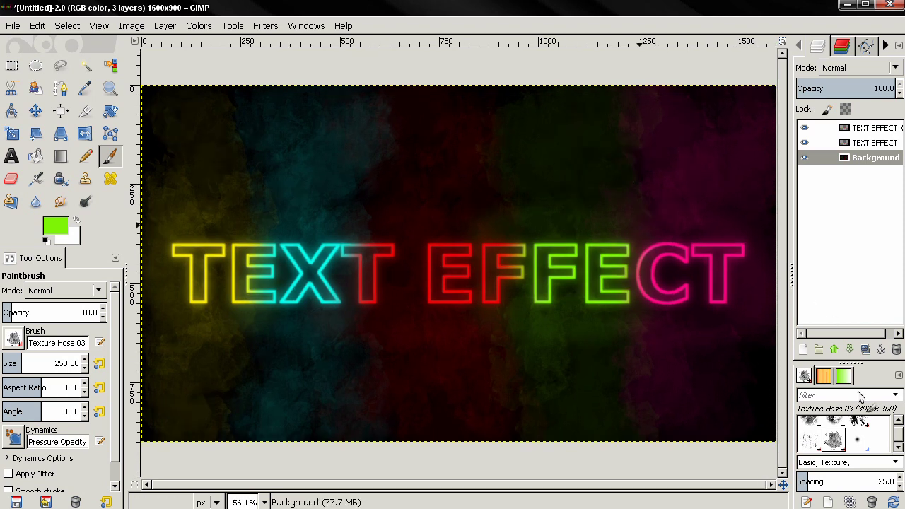